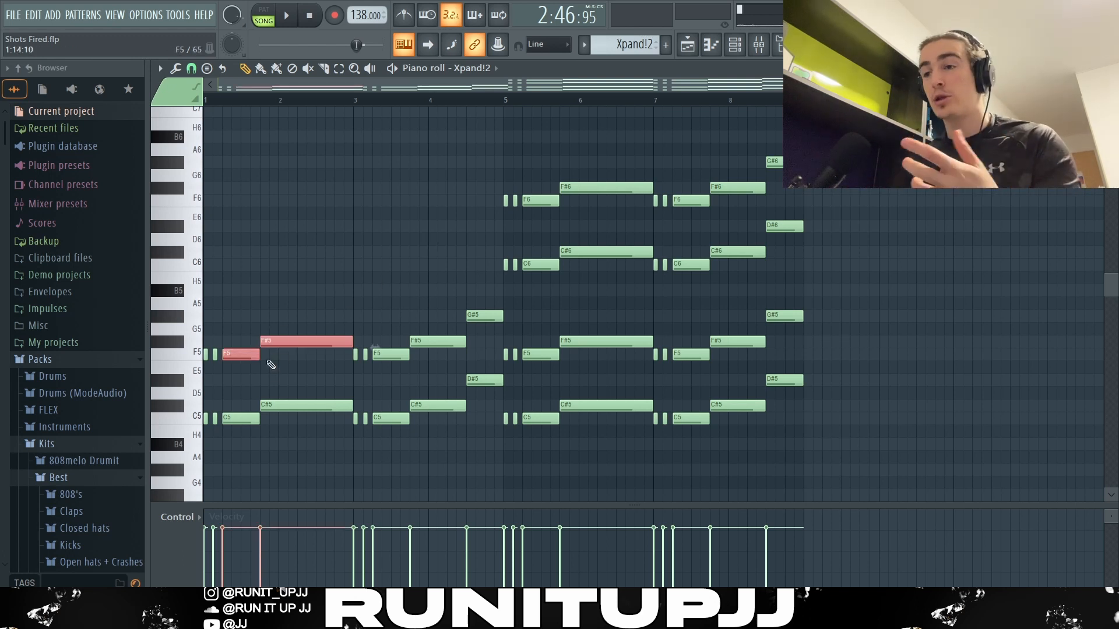
Step: Highlight the short repeated C5 and F5 notes at the starts of bars 1 and 3 in the Xpand!2 melody
scroll(234, 353, up, 3)
ctrl+click(232, 344)
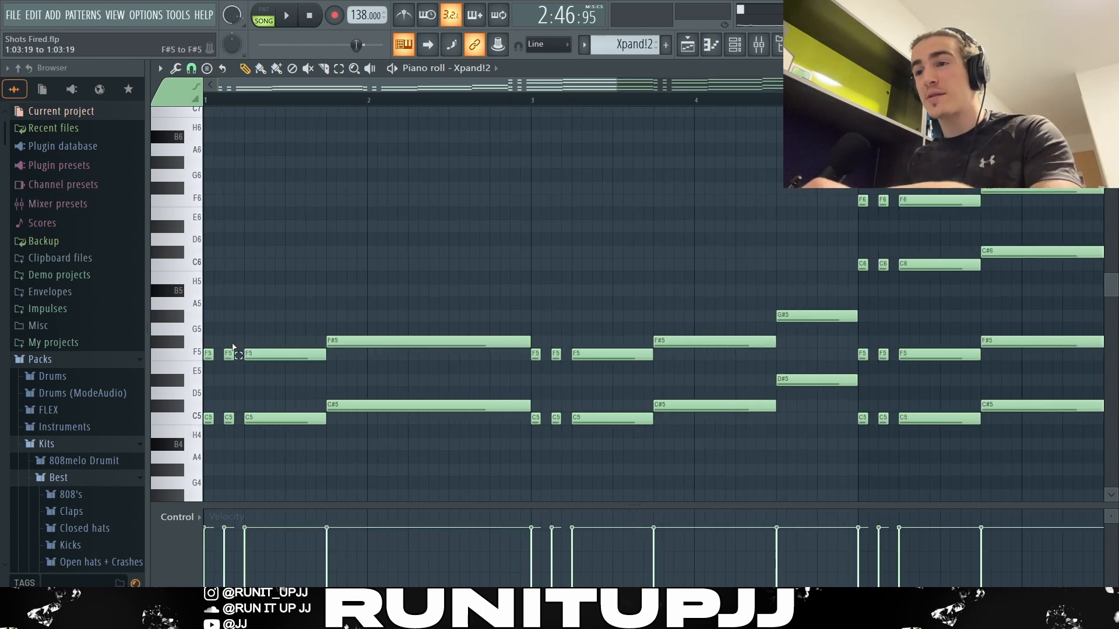
drag(233, 348, 208, 462)
drag(562, 338, 529, 457)
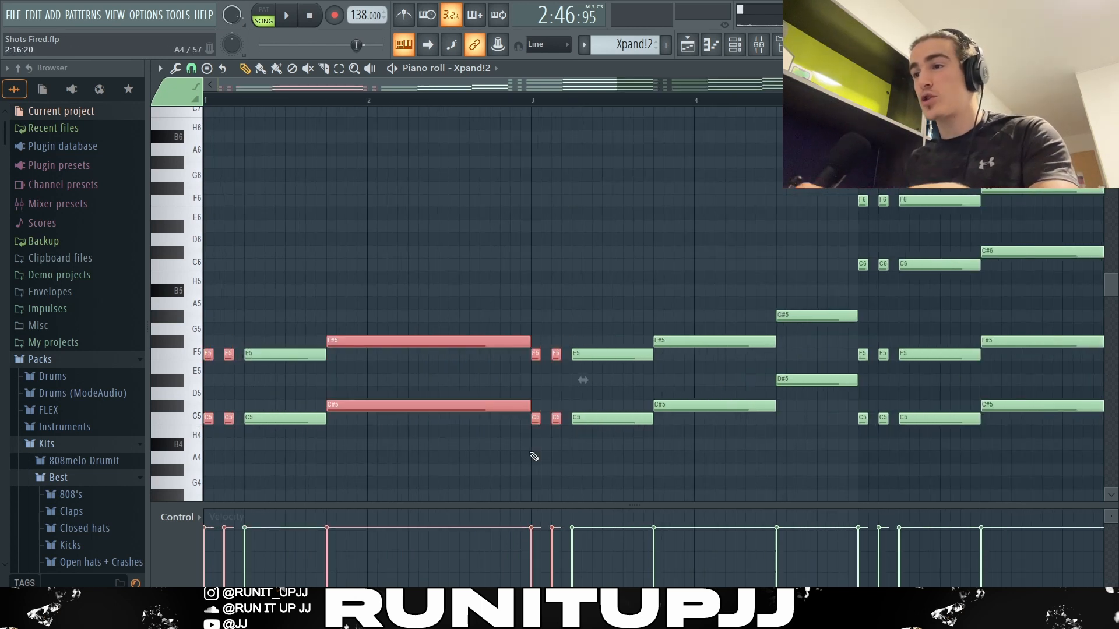
click(548, 461)
Step: Try transposing the upper-octave notes in bars 5 to 8 down one octave, and undo the shift
scroll(554, 463, down, 3)
drag(844, 275, 441, 141)
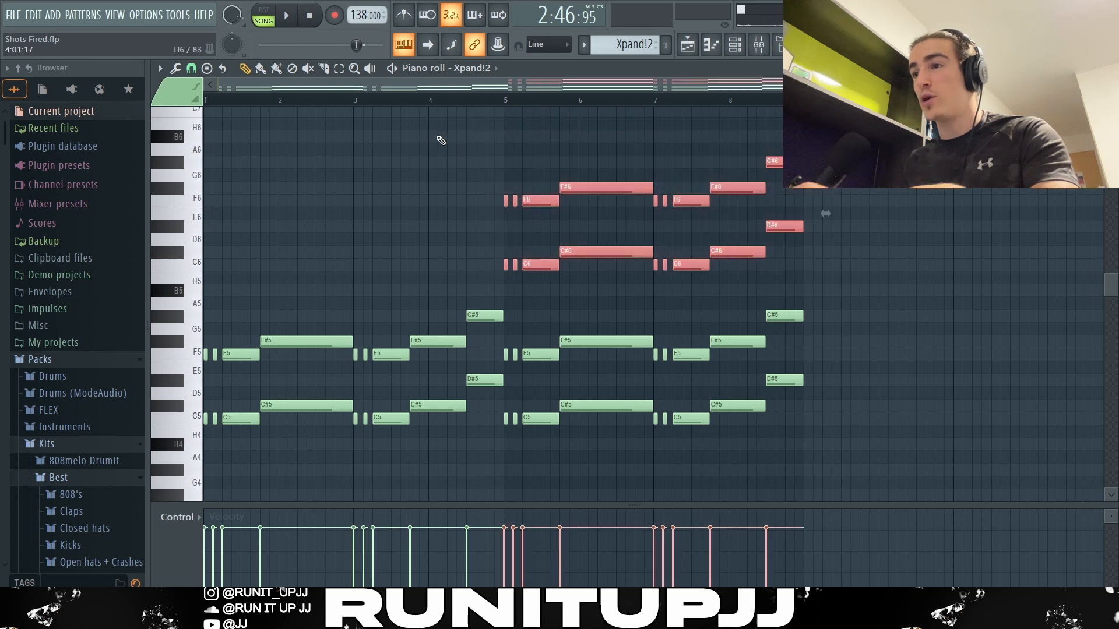
key(ctrl+Down)
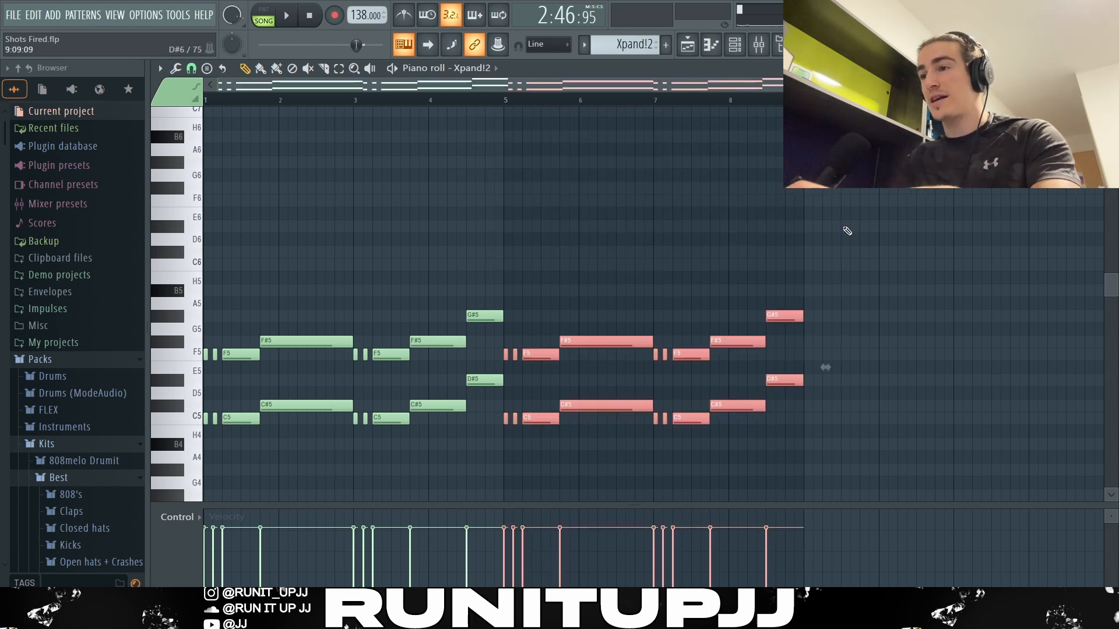
key(ctrl+z)
click(847, 231)
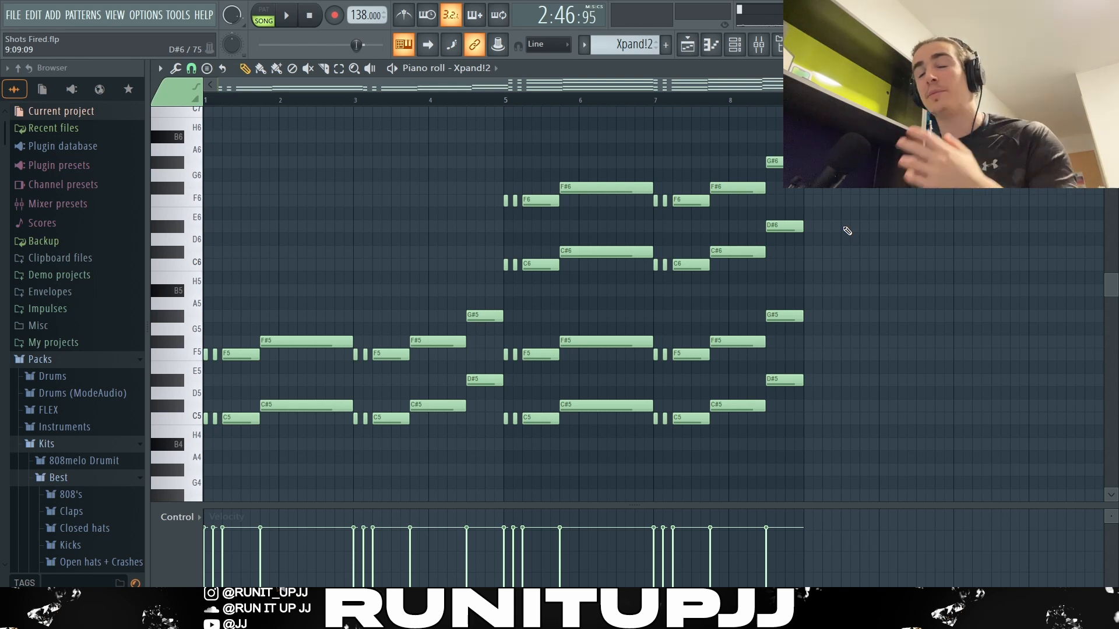
Step: Play the Xpand!2 melody through bar 8, stop playback and bring up the mixer
key(space)
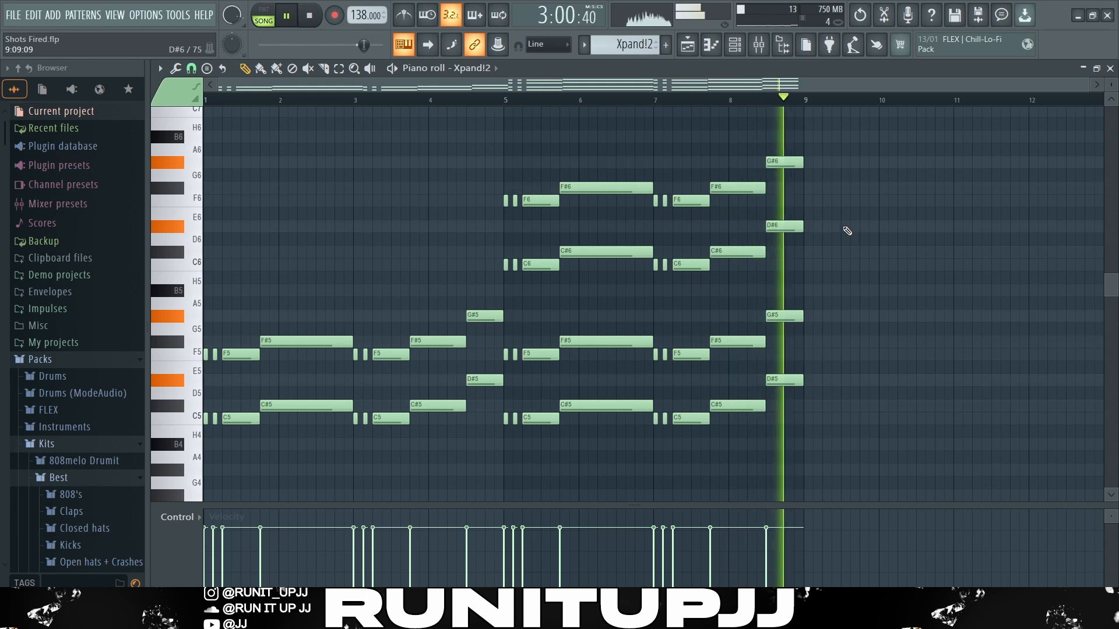
key(space)
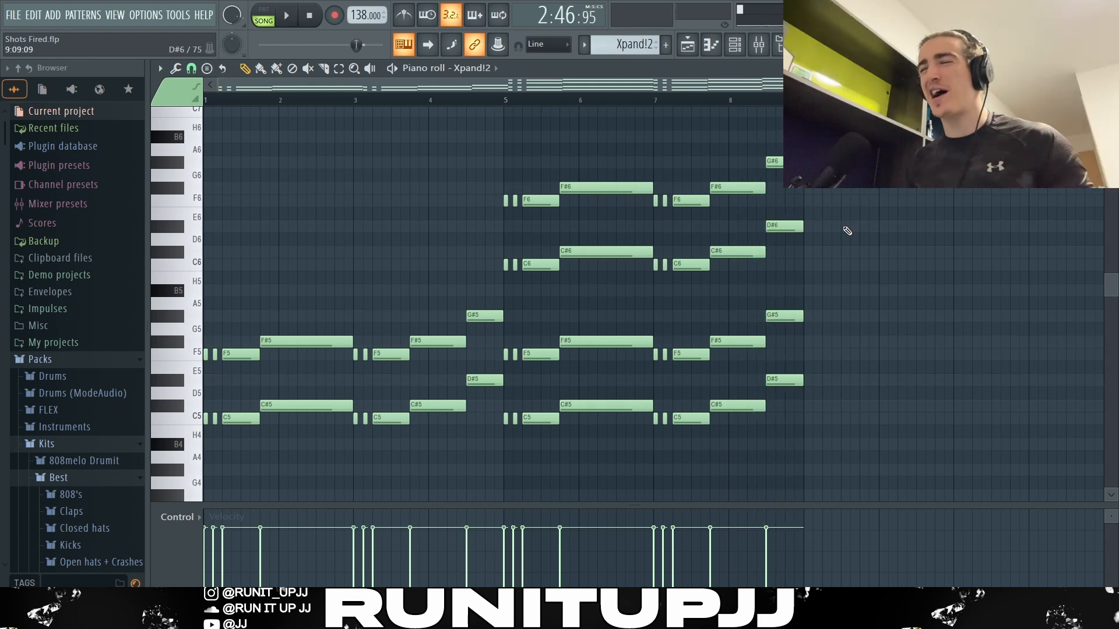
key(F9)
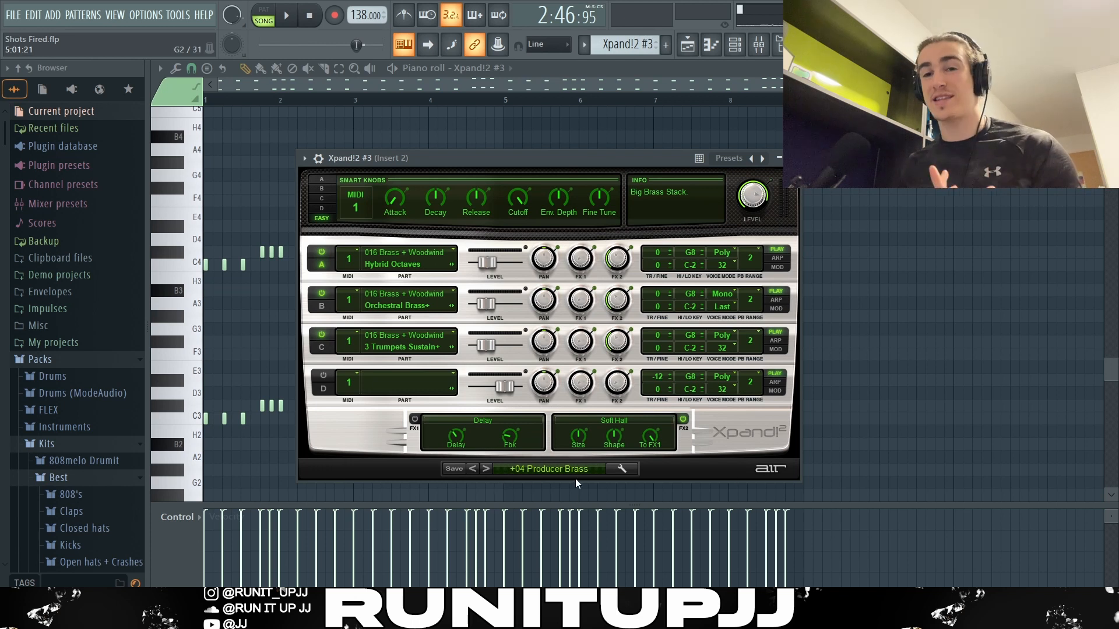
Step: Close the Xpand!2 #3 plugin and highlight its pattern's quick notes just before bar 2 and the three stabs before bar 5
key(Escape)
drag(872, 475, 94, 197)
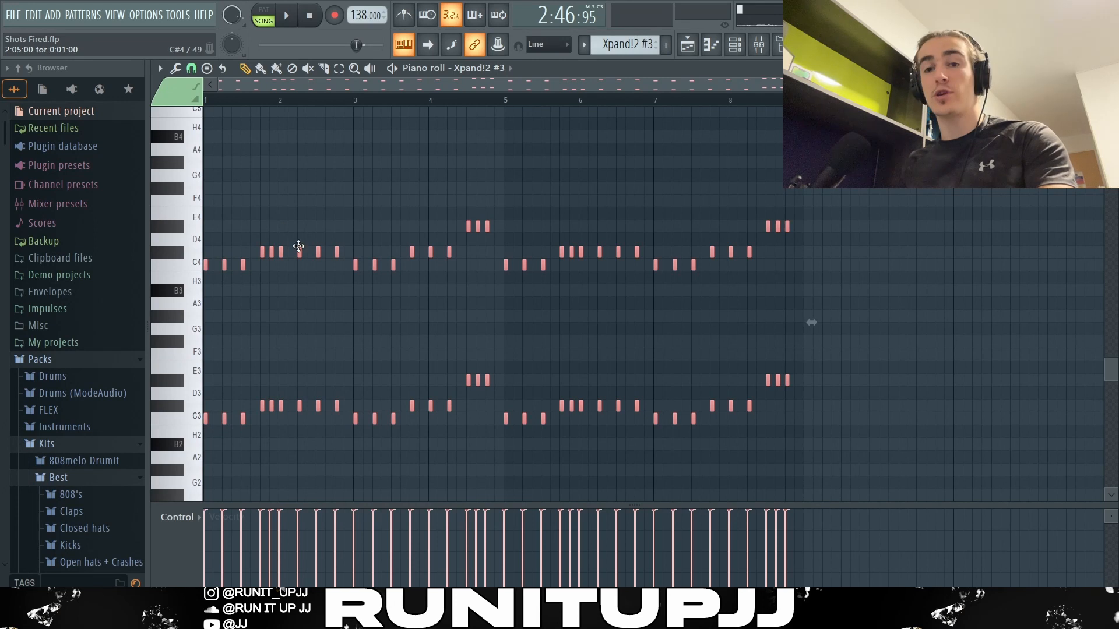
scroll(208, 296, up, 3)
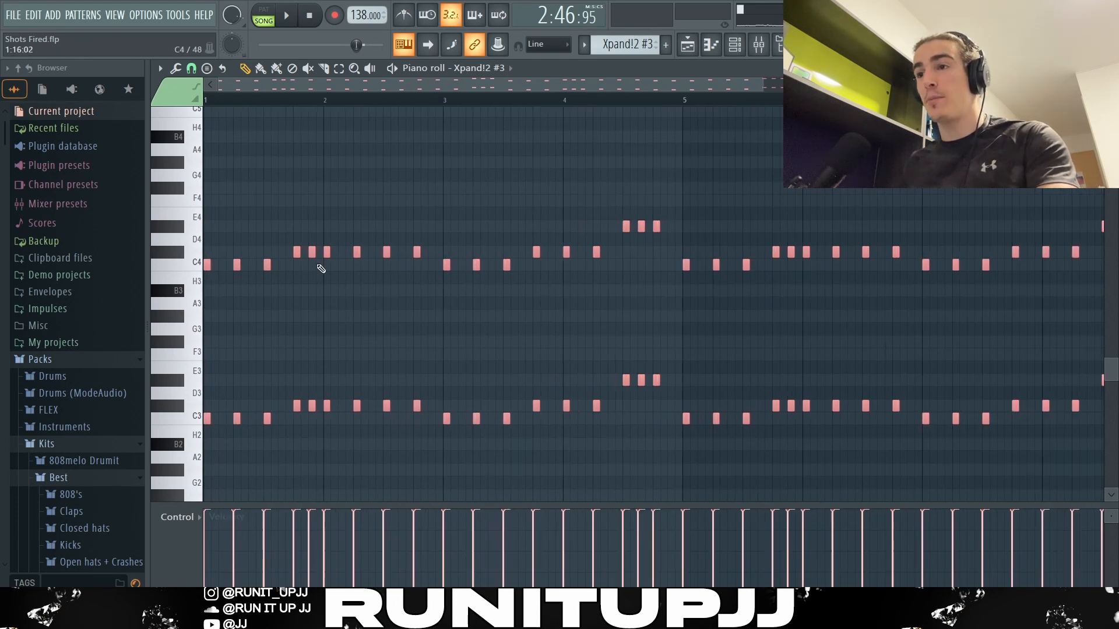
drag(285, 208, 322, 428)
scroll(379, 387, down, 3)
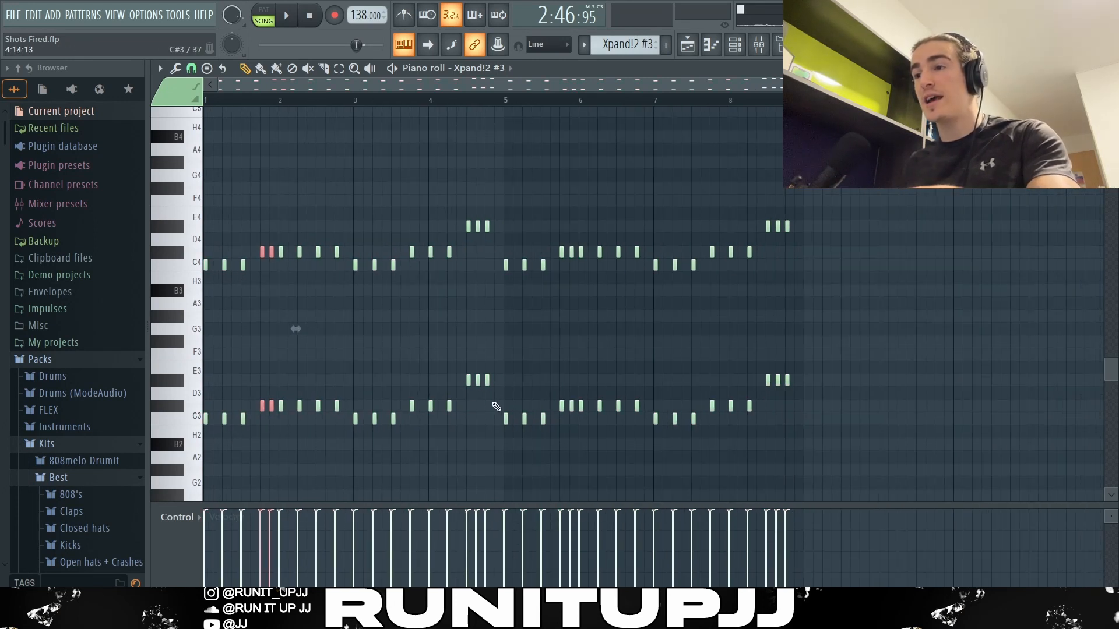
drag(495, 403, 463, 194)
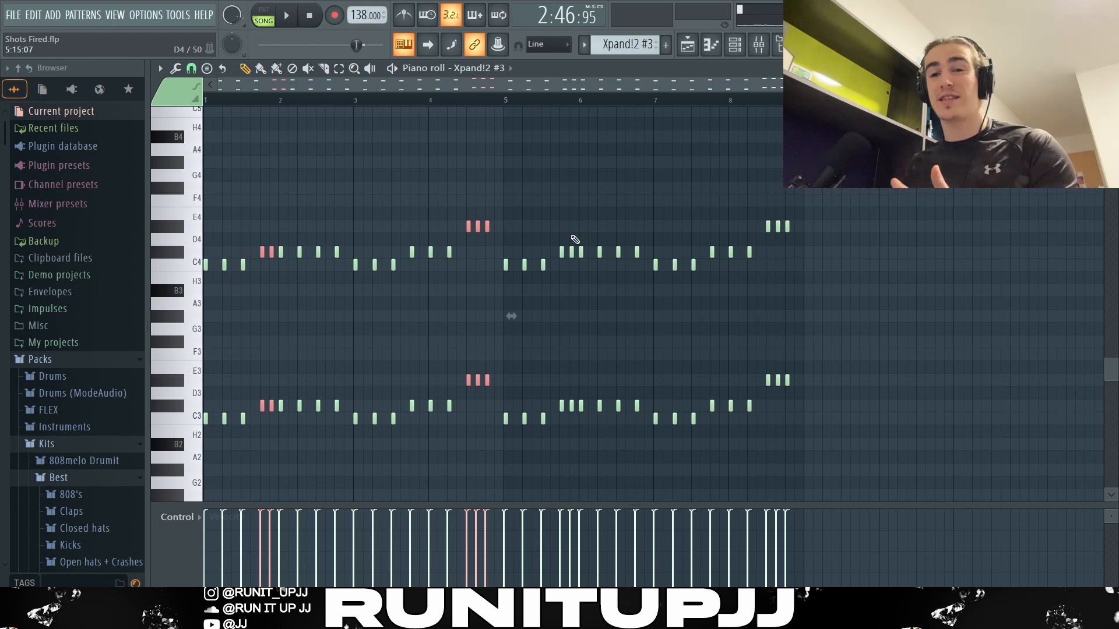
click(579, 220)
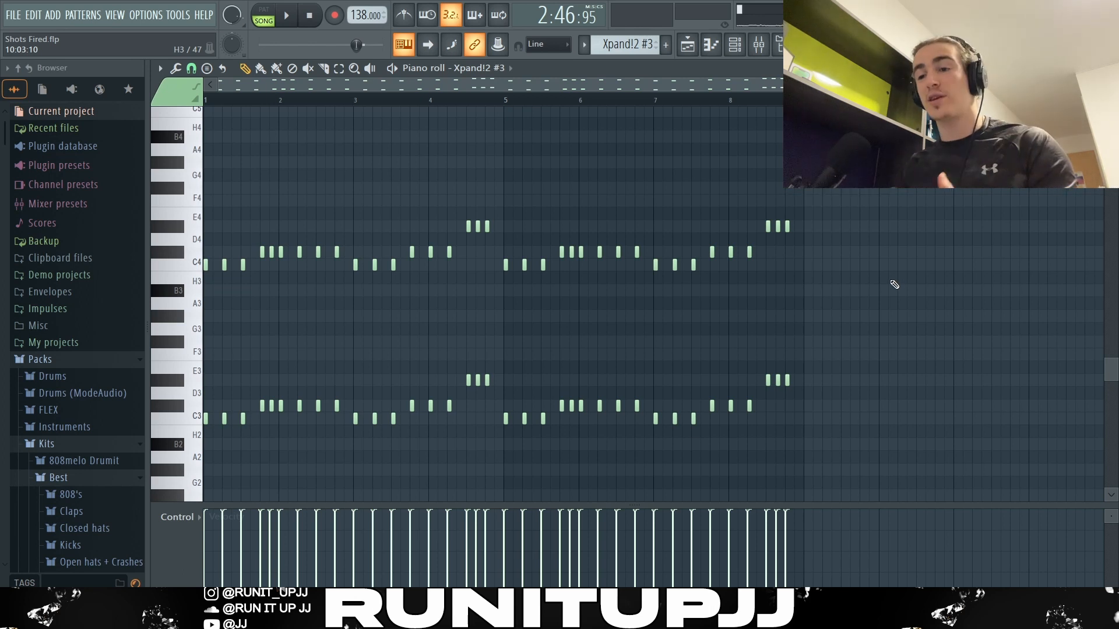
Step: Highlight the whole Xpand!2 #3 brass pattern, clear the selection and play it back
key(ctrl+a)
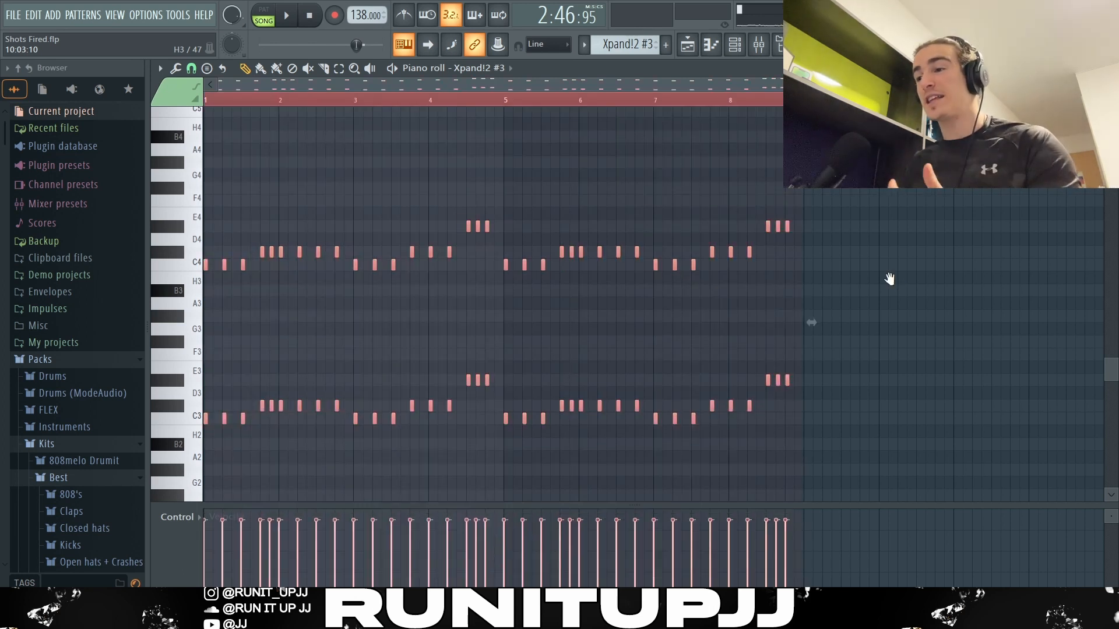
key(ctrl+d)
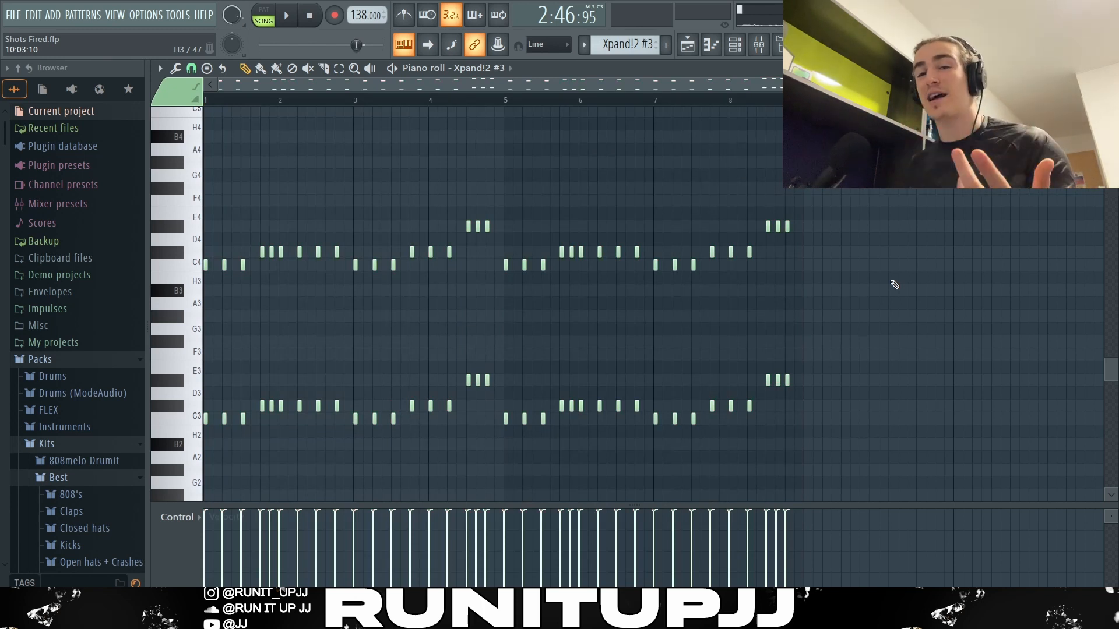
key(space)
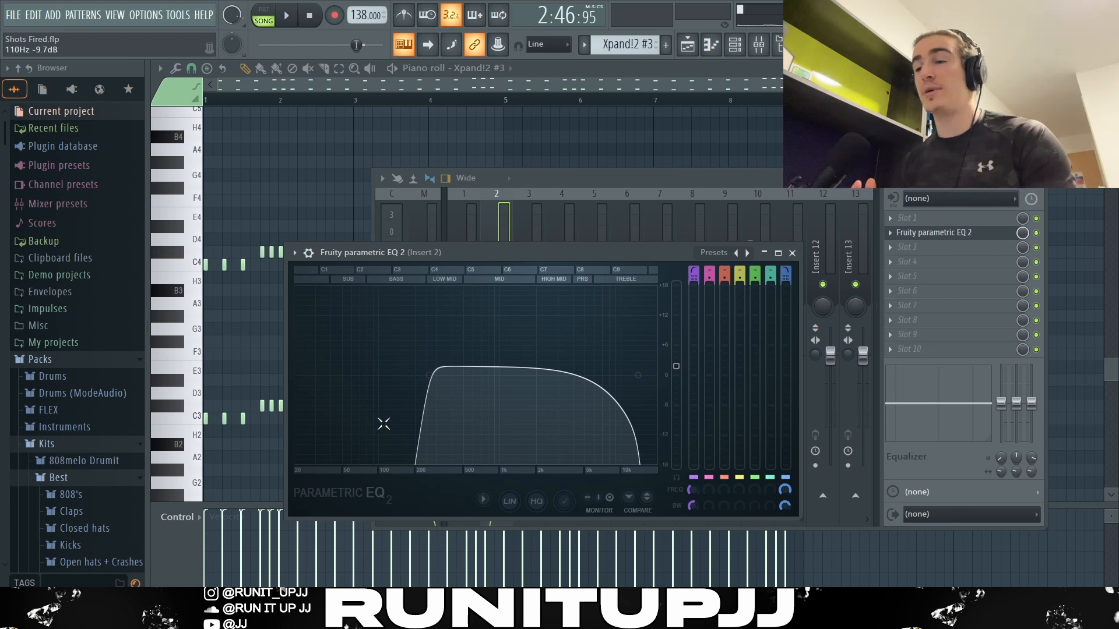
Step: Close the parametric EQ and open the preset list of the Xpand!2 #2 lead
key(Escape)
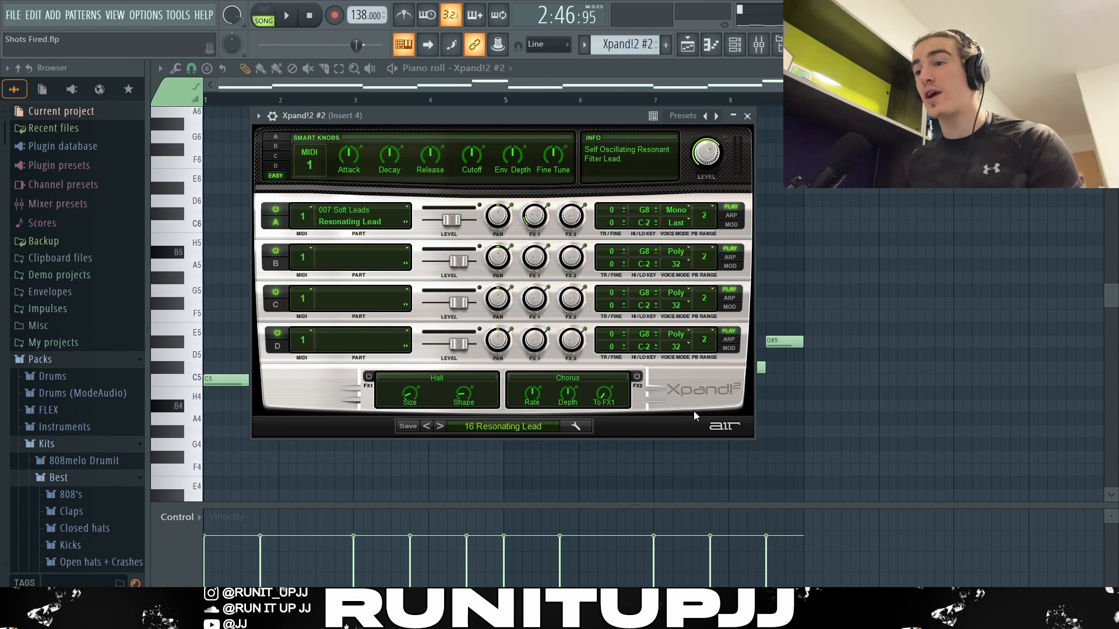
click(532, 429)
mouse_move(502, 456)
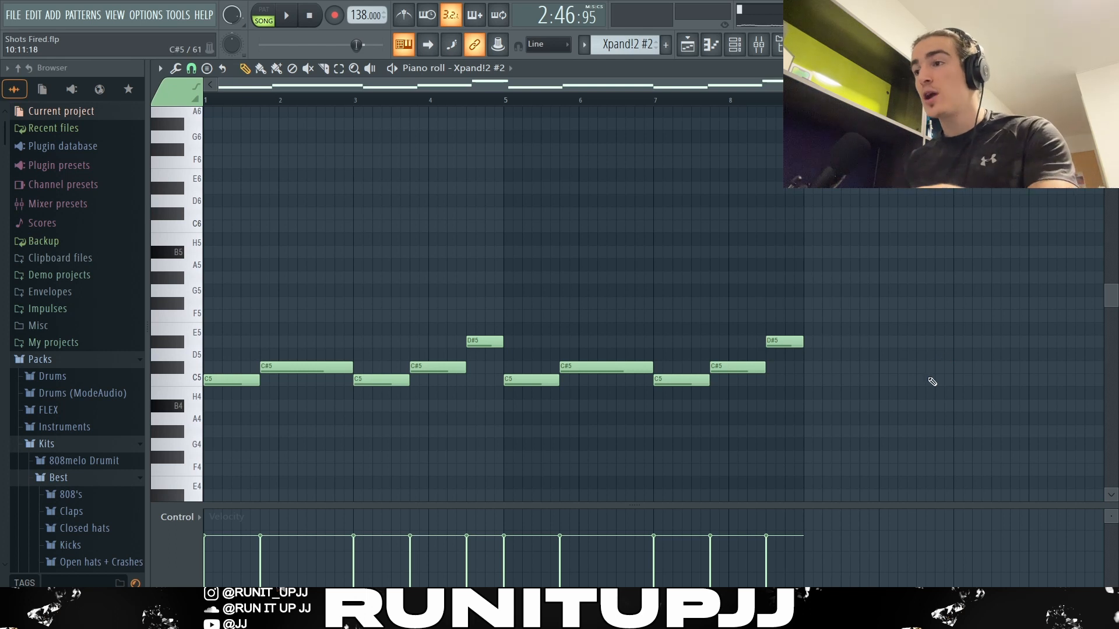
Step: Highlight all notes of the Xpand!2 #2 lead, then only its first four C5 and C#5 notes, and clear the selection
key(ctrl+a)
scroll(474, 357, down, 3)
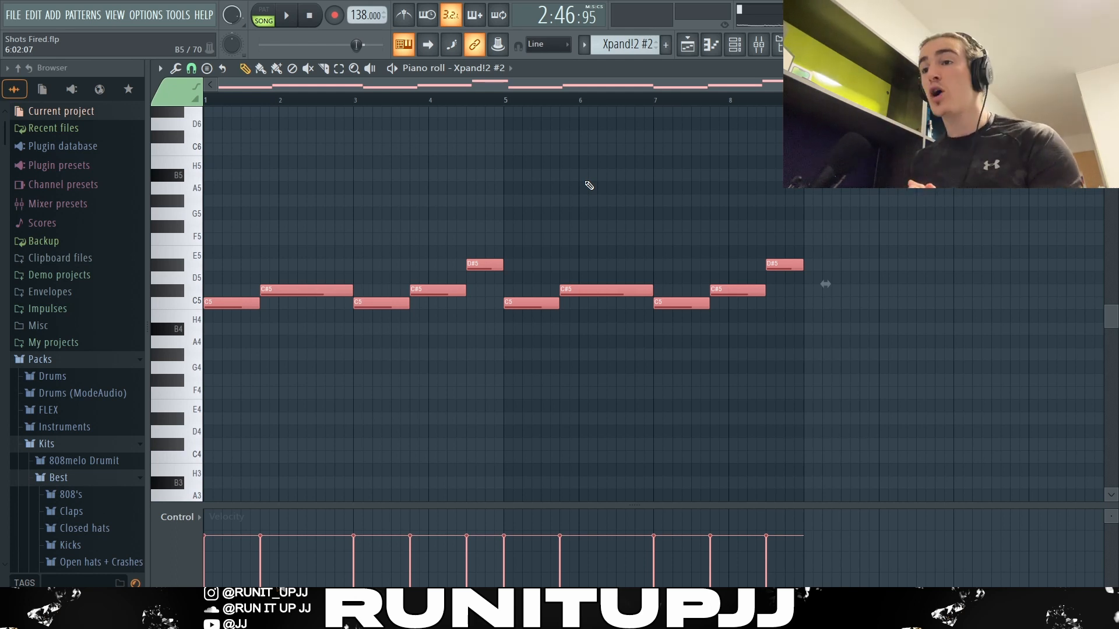
drag(234, 259, 447, 371)
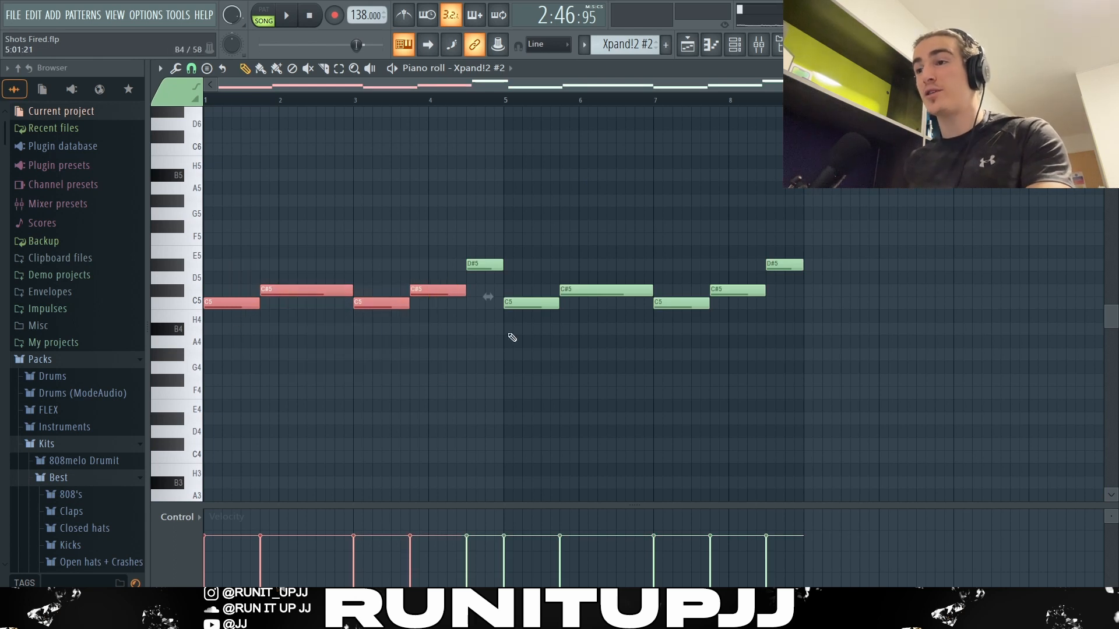
click(680, 362)
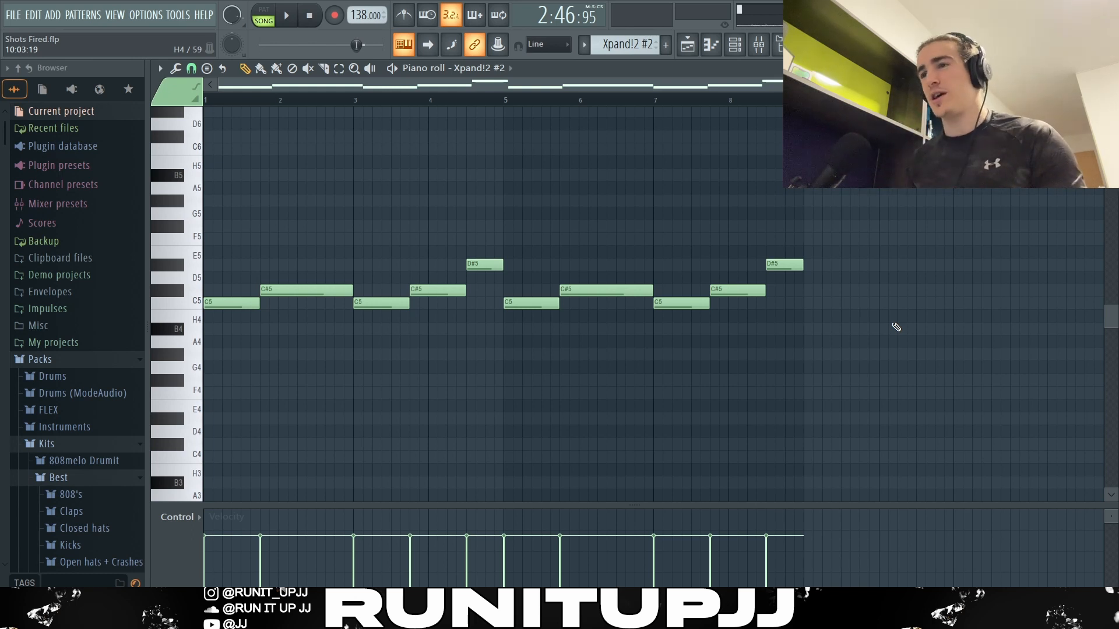
Step: Play the Xpand!2 #2 lead pattern through bar 8, stop playback and bring up the mixer
key(space)
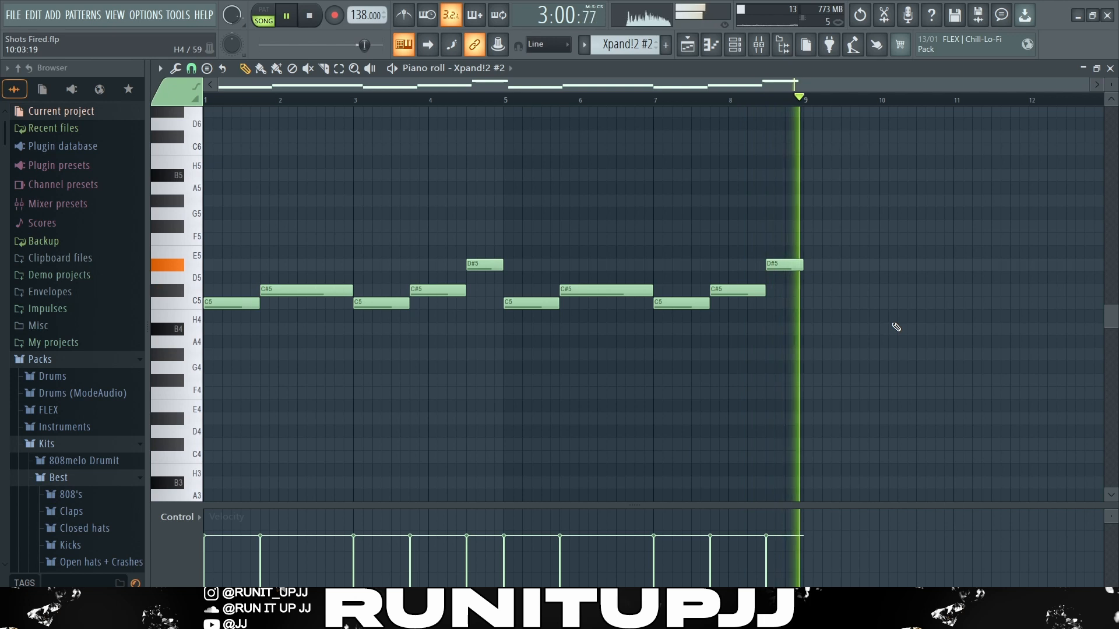
key(space)
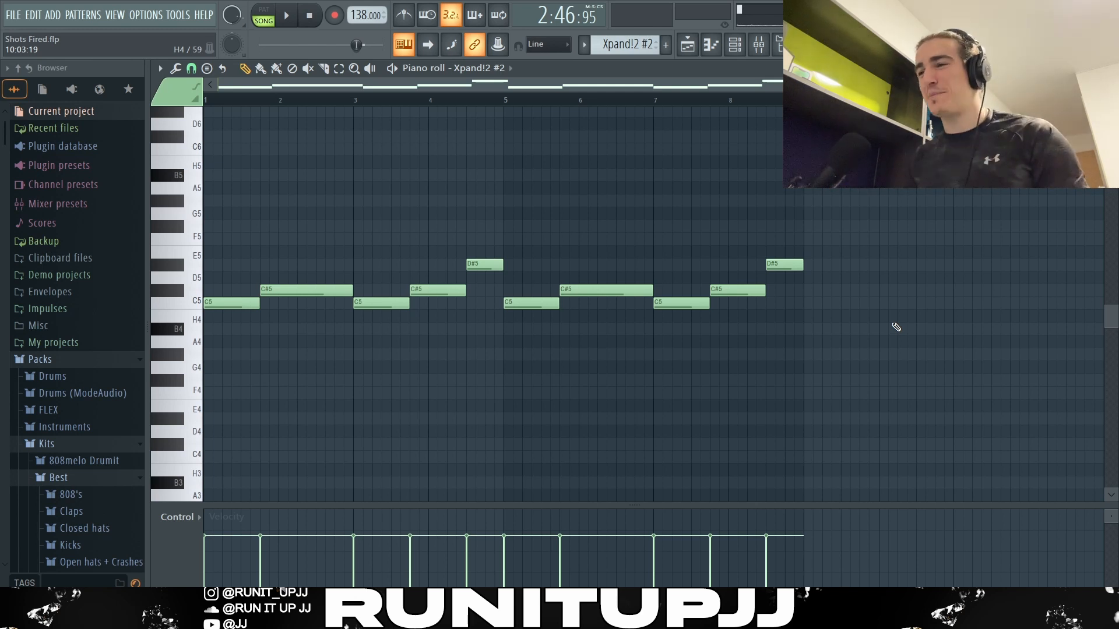
key(F9)
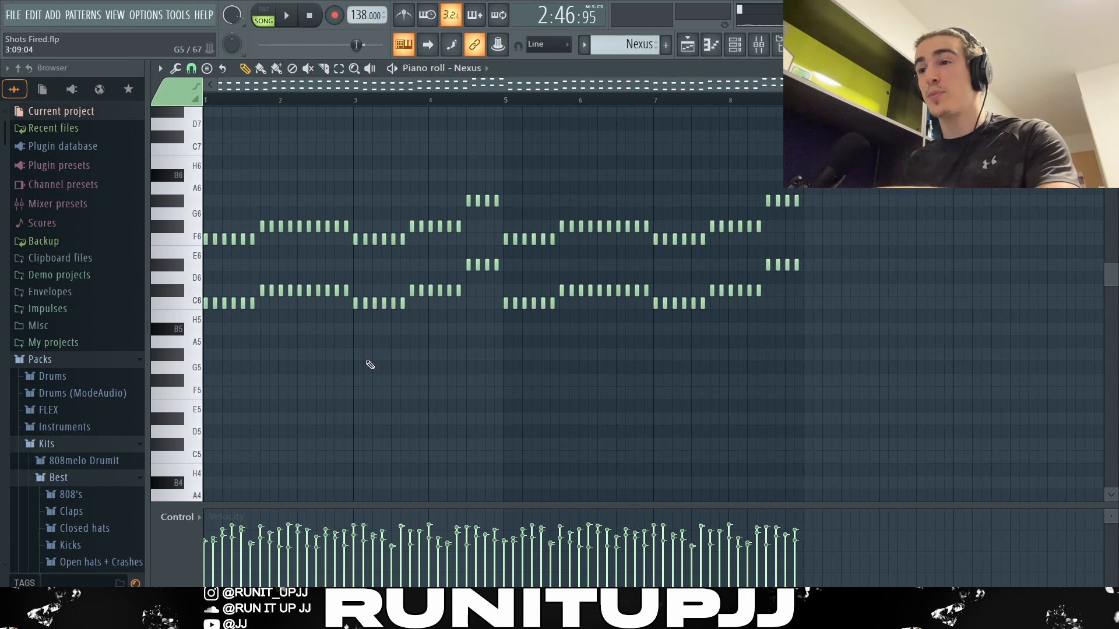
Step: Examine the Nexus pattern's repeated notes, highlighting groups in the first bars, and clear the selection
scroll(291, 326, up, 2)
drag(221, 273, 447, 361)
drag(248, 195, 415, 259)
scroll(398, 337, down, 2)
scroll(332, 303, down, 3)
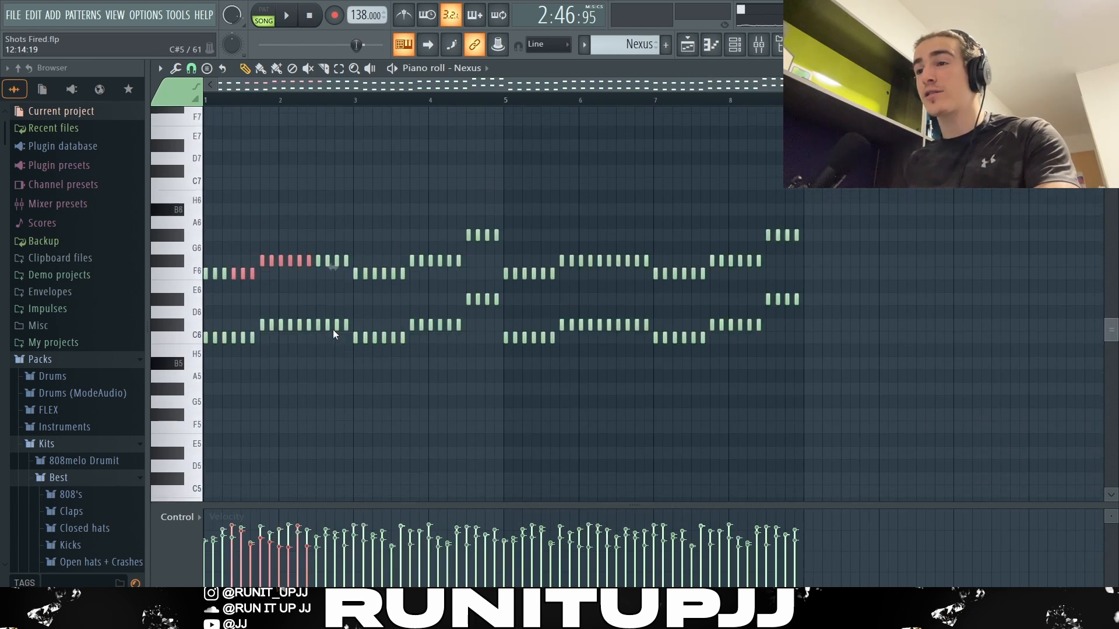
scroll(329, 292, up, 4)
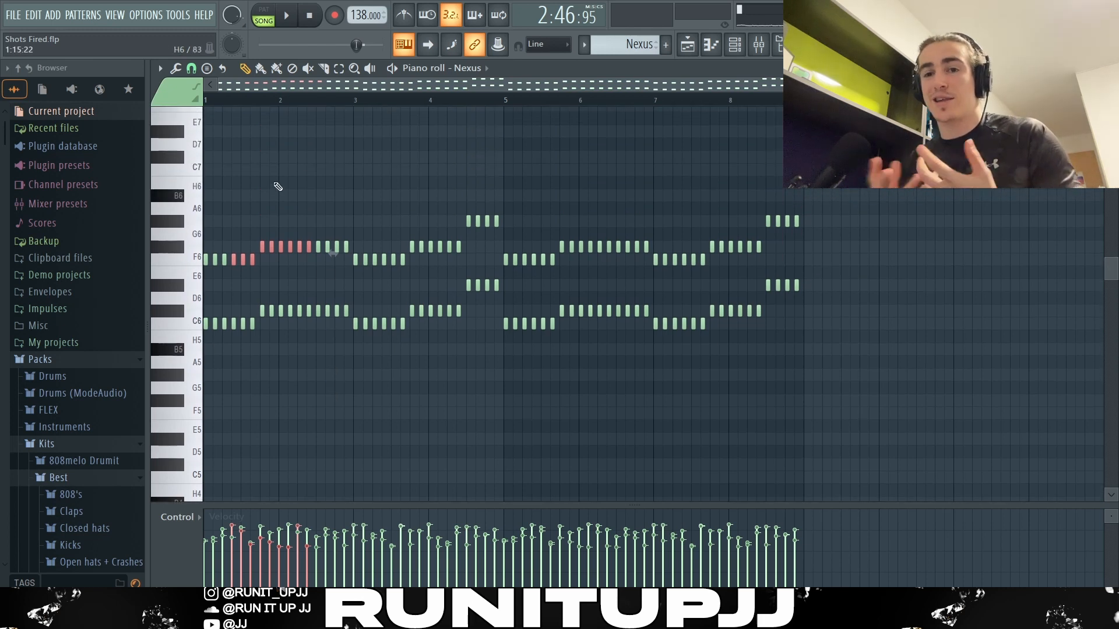
ctrl+click(274, 183)
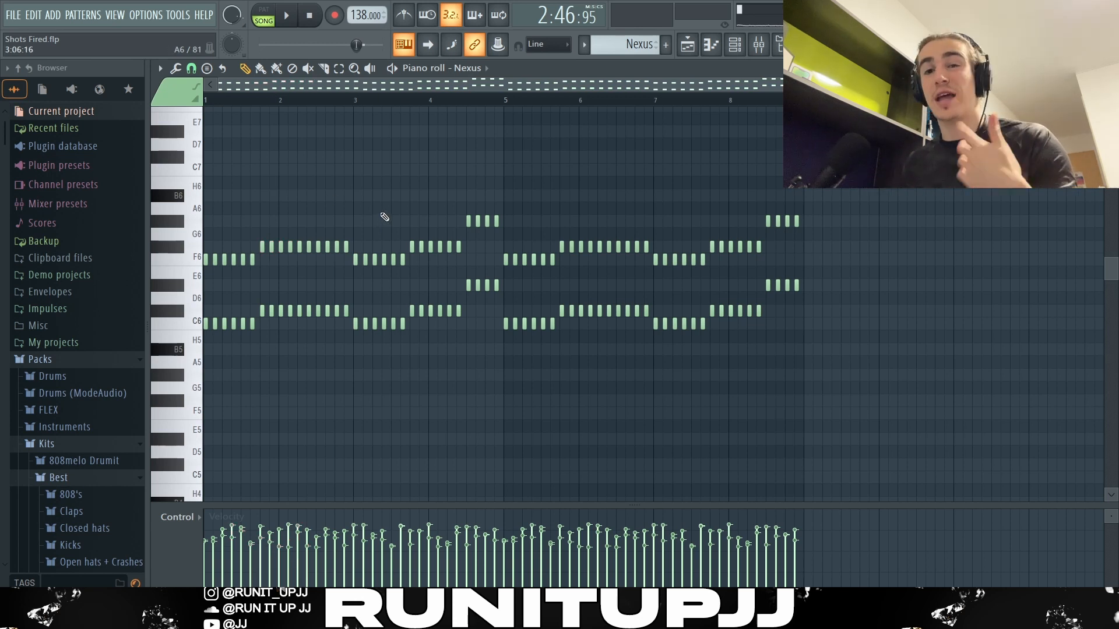
Step: Preview randomized velocity levels on the Nexus notes, and play the pattern through bar 8
key(alt+r)
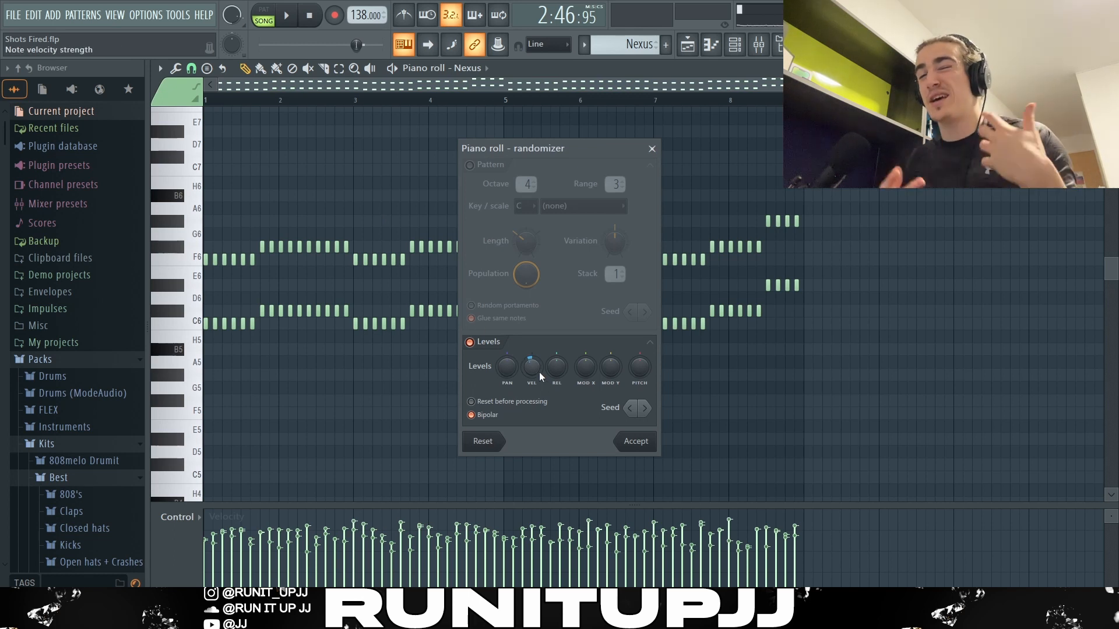
key(Return)
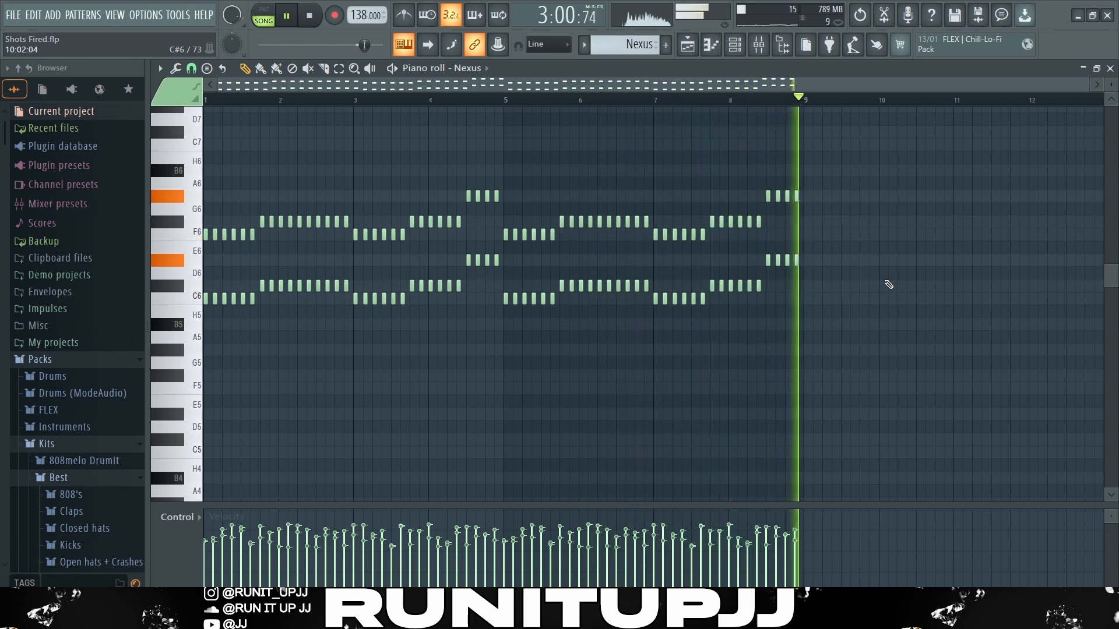
key(space)
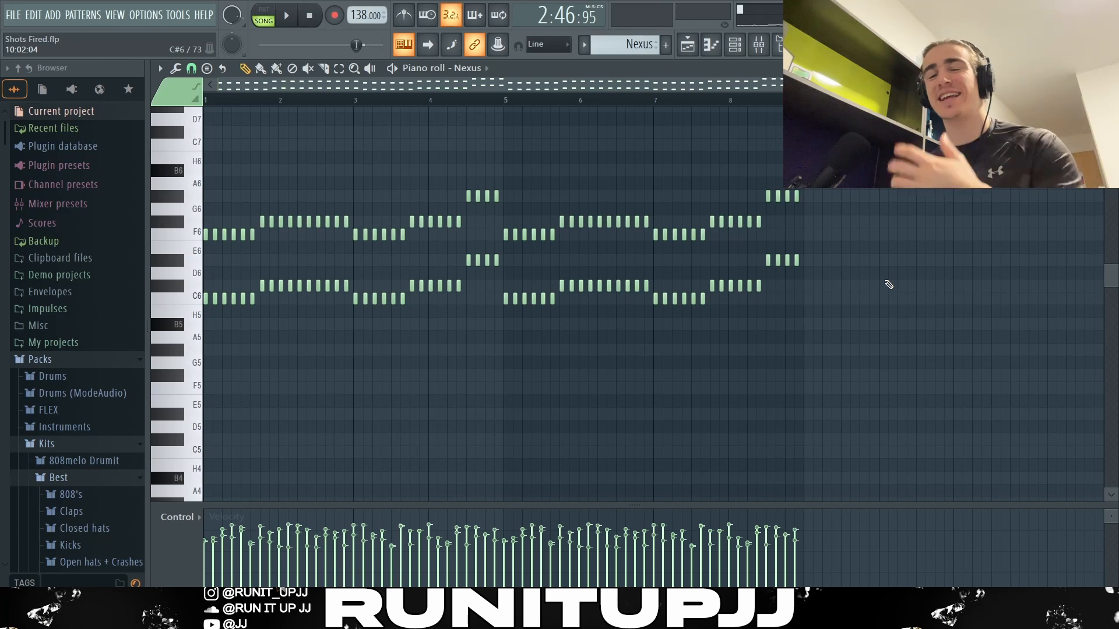
key(F9)
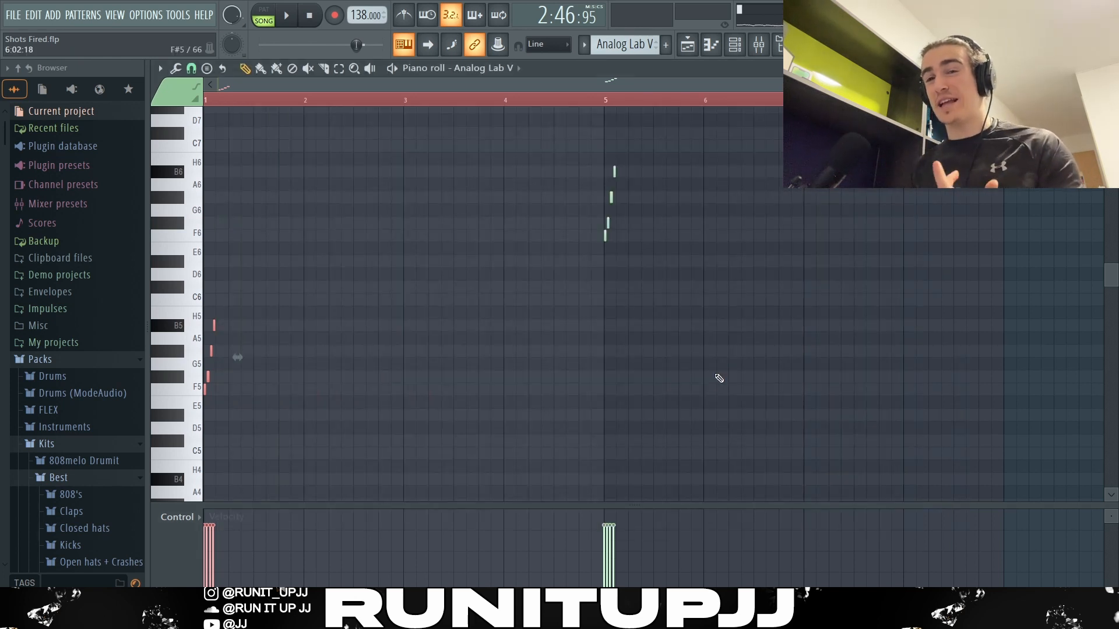
Step: Set the piano roll snap to 1/2 step and select the F5 and F#5 notes at the start of the Analog Lab V pattern
key(ctrl+d)
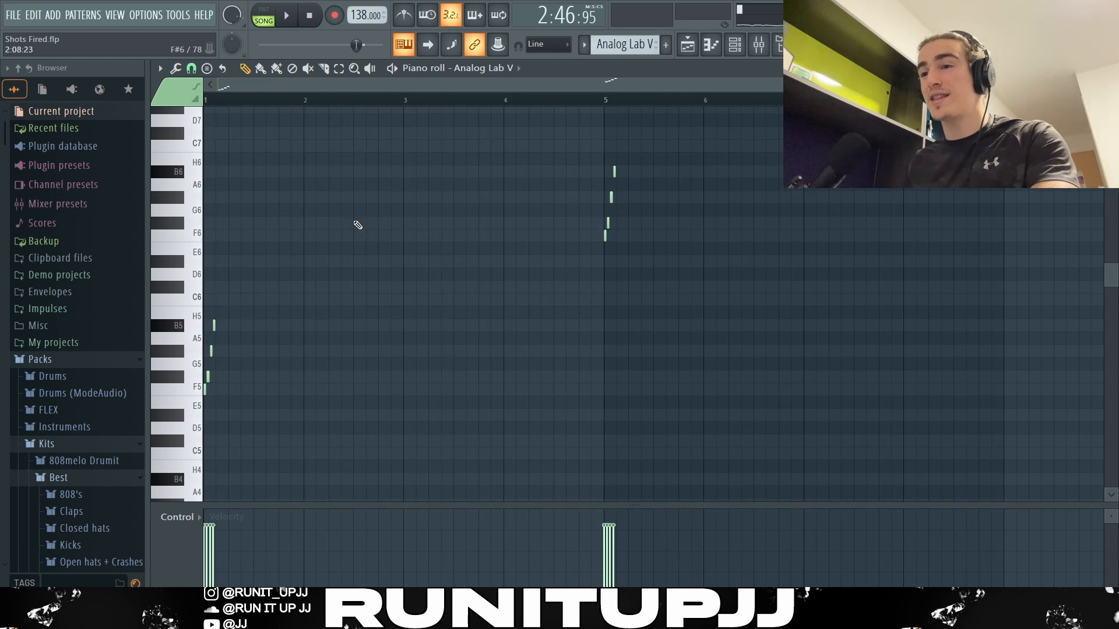
scroll(158, 436, up, 5)
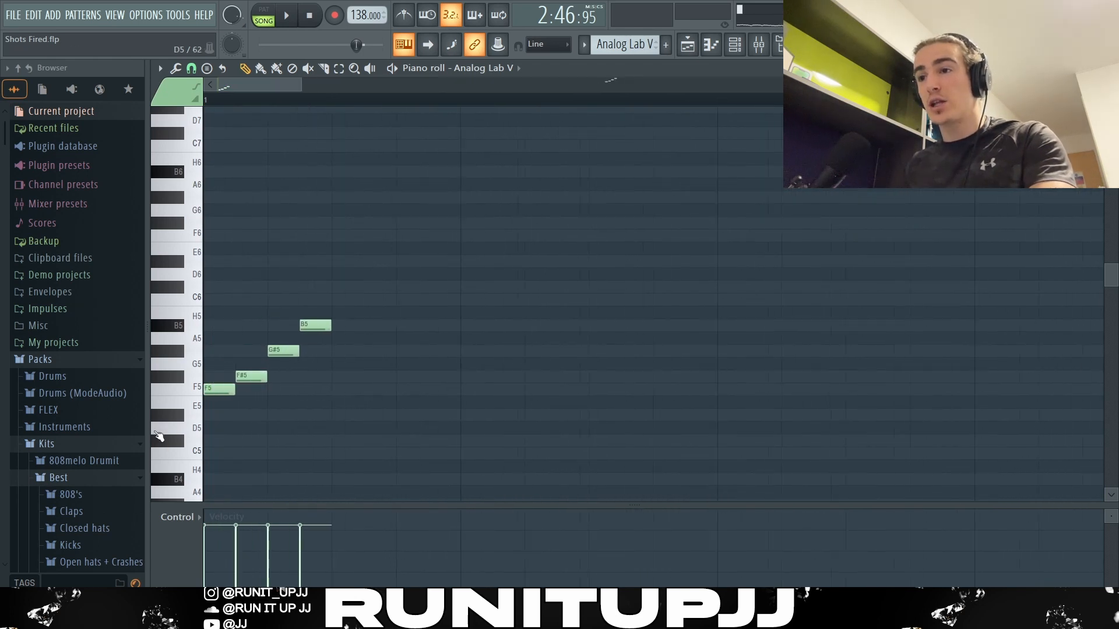
click(191, 68)
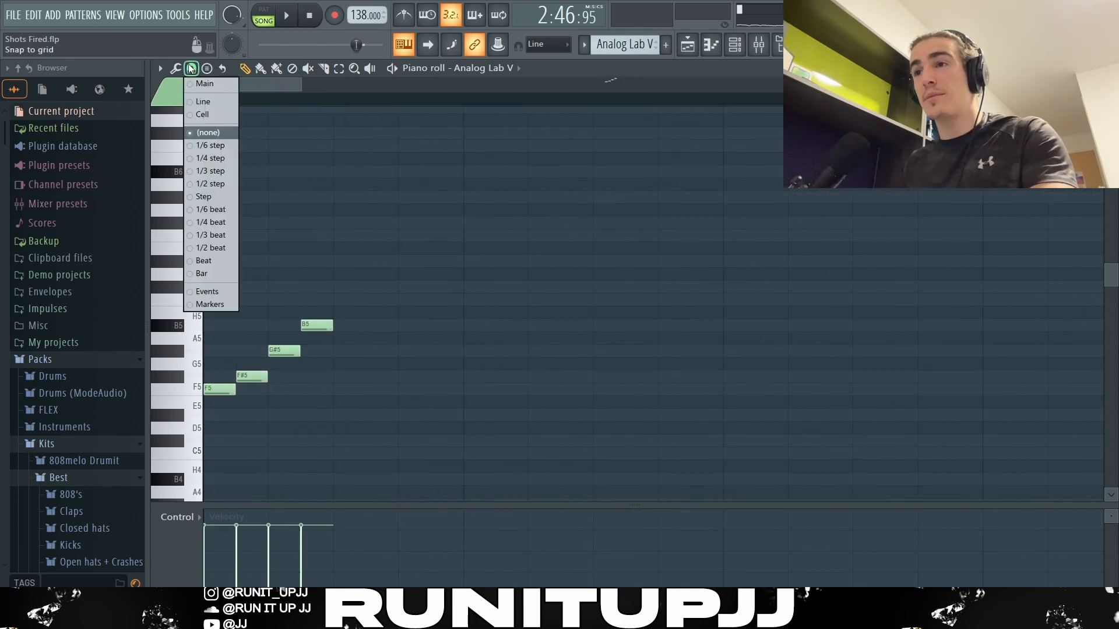
click(215, 185)
drag(216, 372, 251, 407)
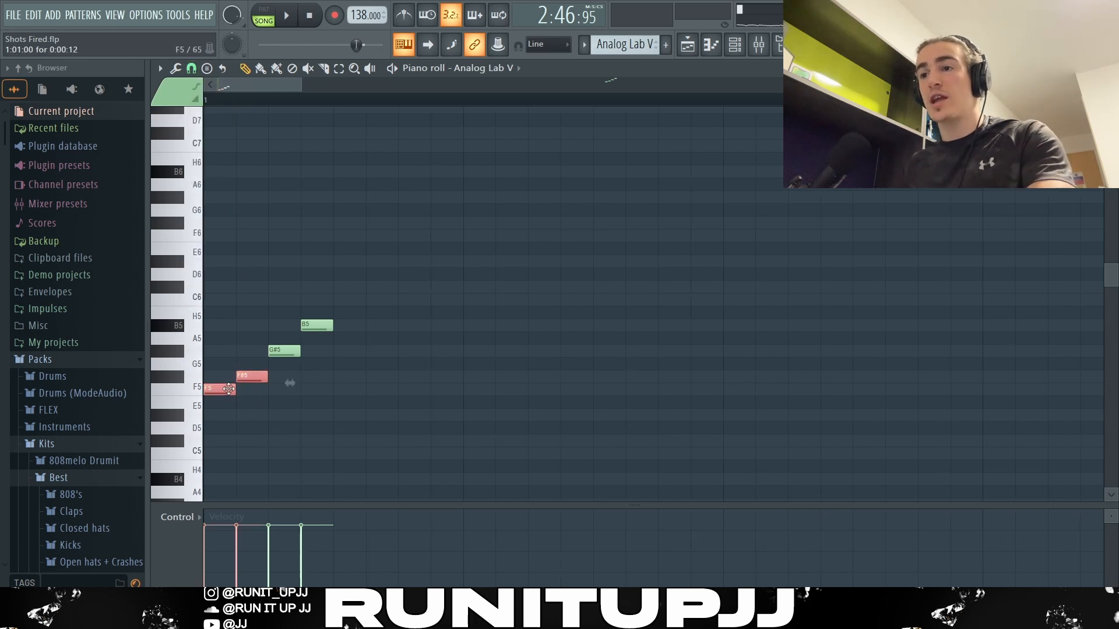
Step: Highlight the G#5 and B5 notes of the Analog Lab V run in turn, and the higher-octave run at bar 5
key(Right)
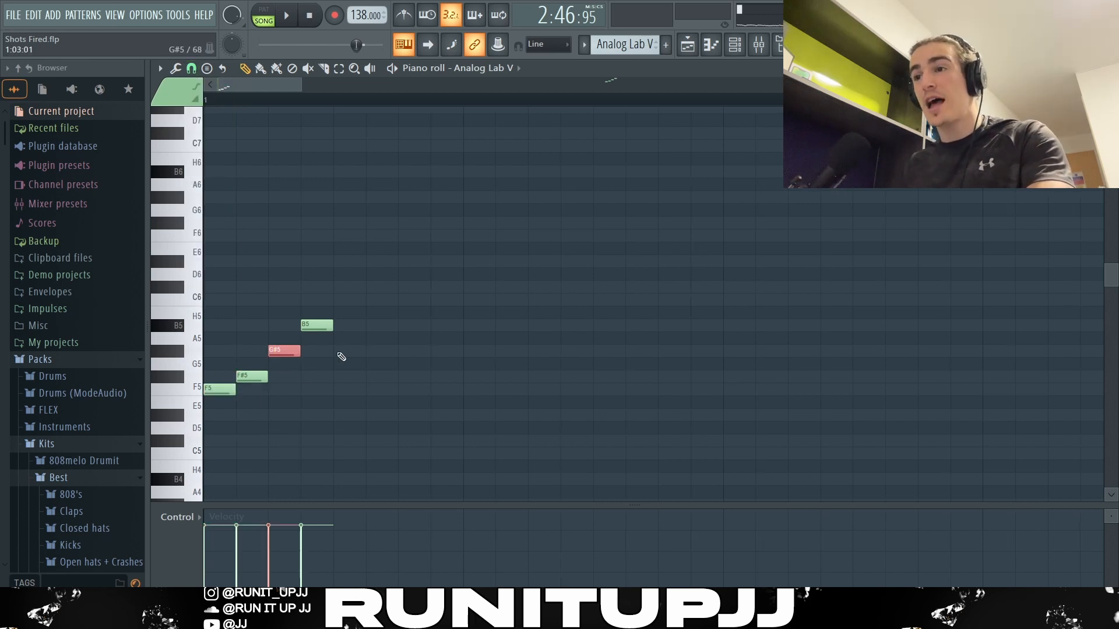
key(Right)
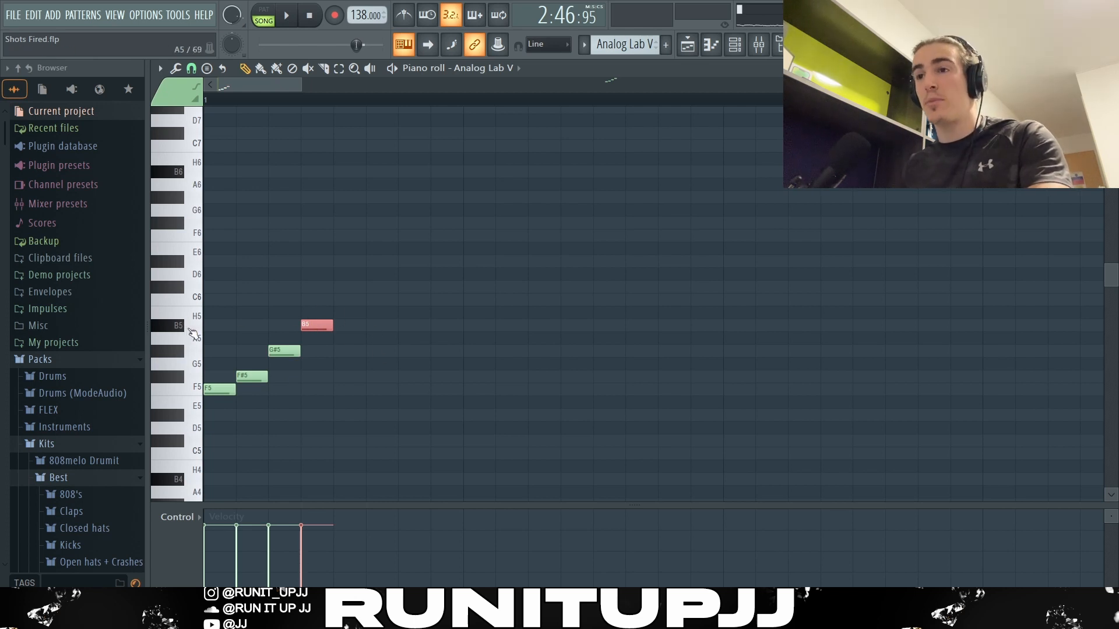
scroll(286, 287, down, 5)
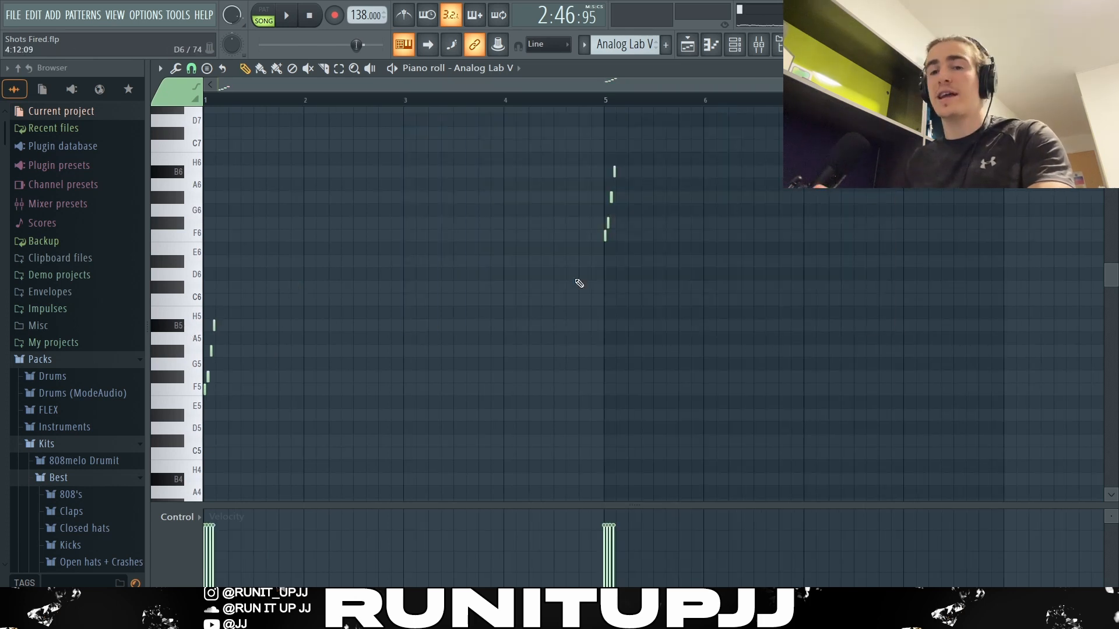
drag(577, 283, 619, 209)
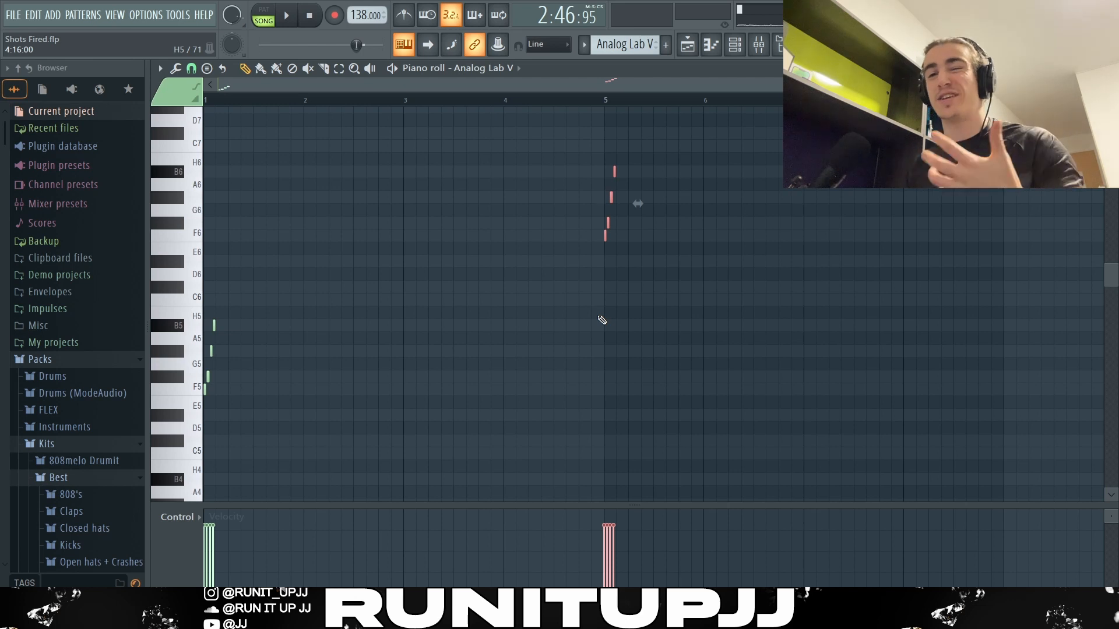
Step: Return to the playlist arrangement and play the melody tracks together from bar 97 through bar 104
key(F5)
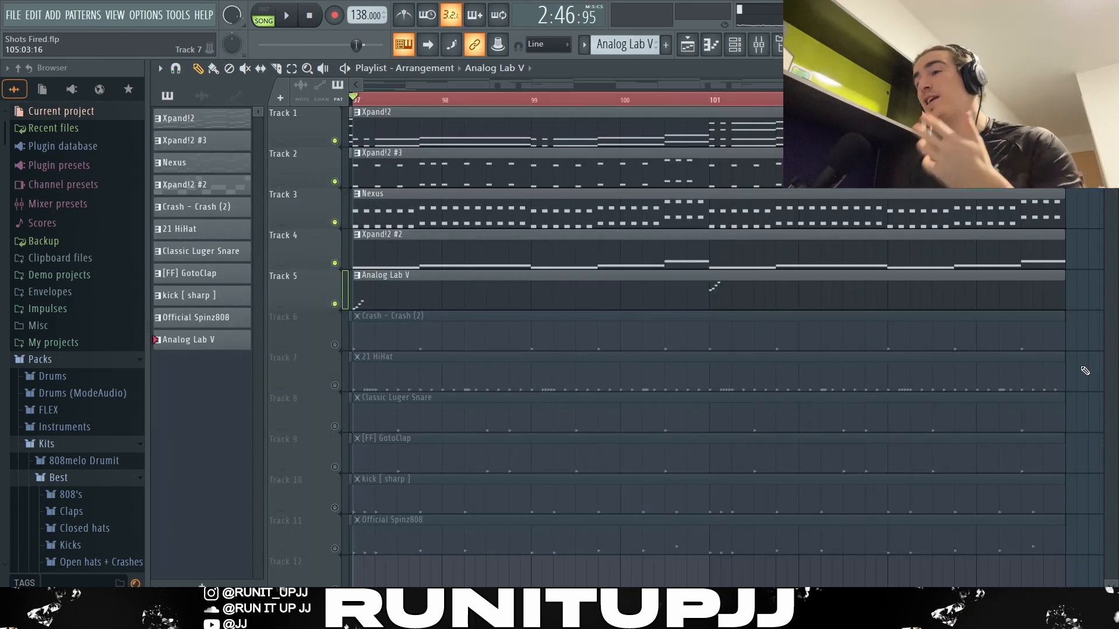
key(space)
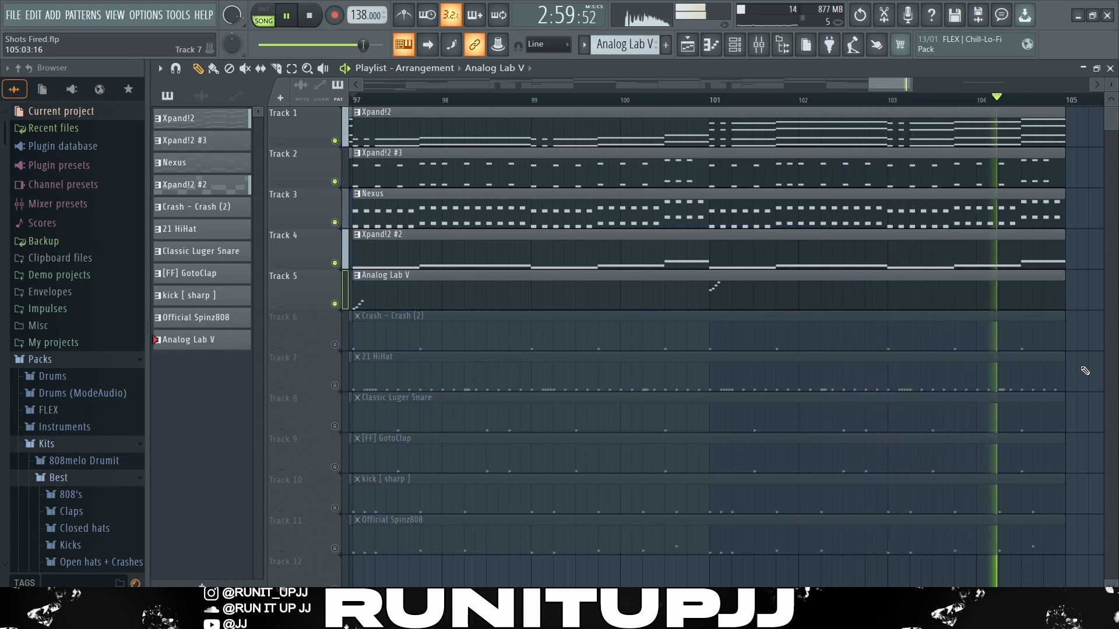
key(space)
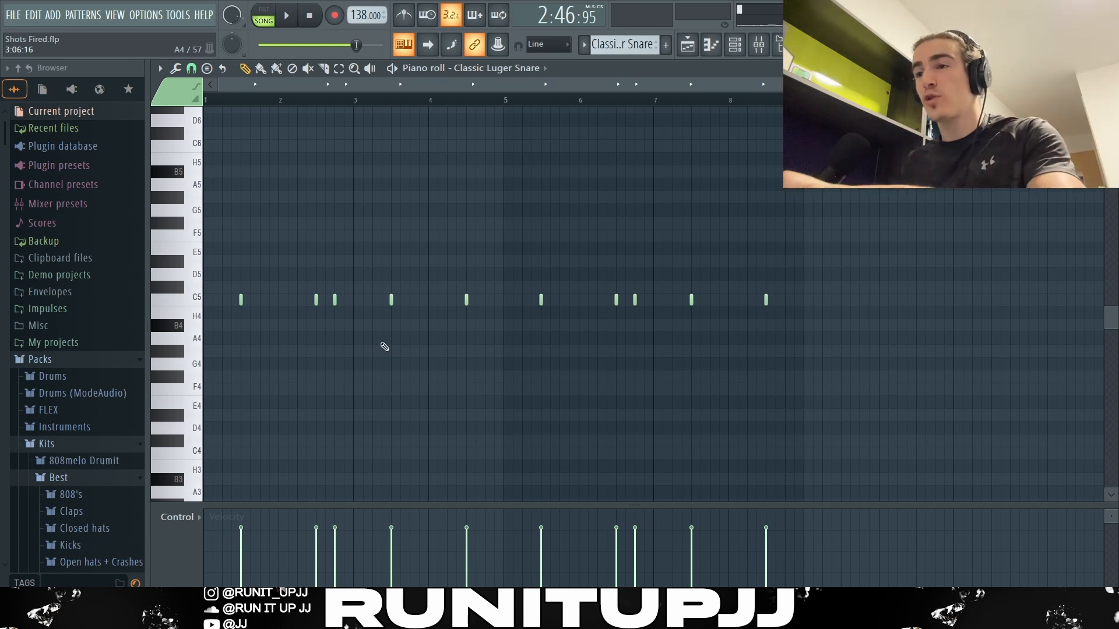
Step: Highlight the extra snare hits in bars 2 and 6 of the Classic Luger Snare pattern, and play it through bar 8
click(334, 300)
shift+click(636, 300)
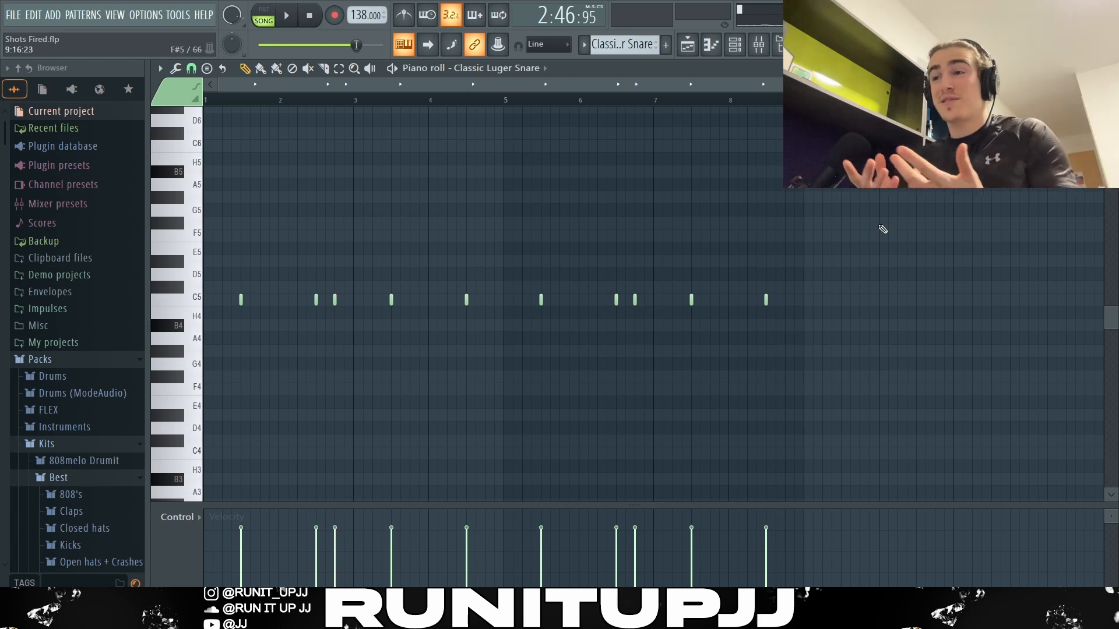
key(space)
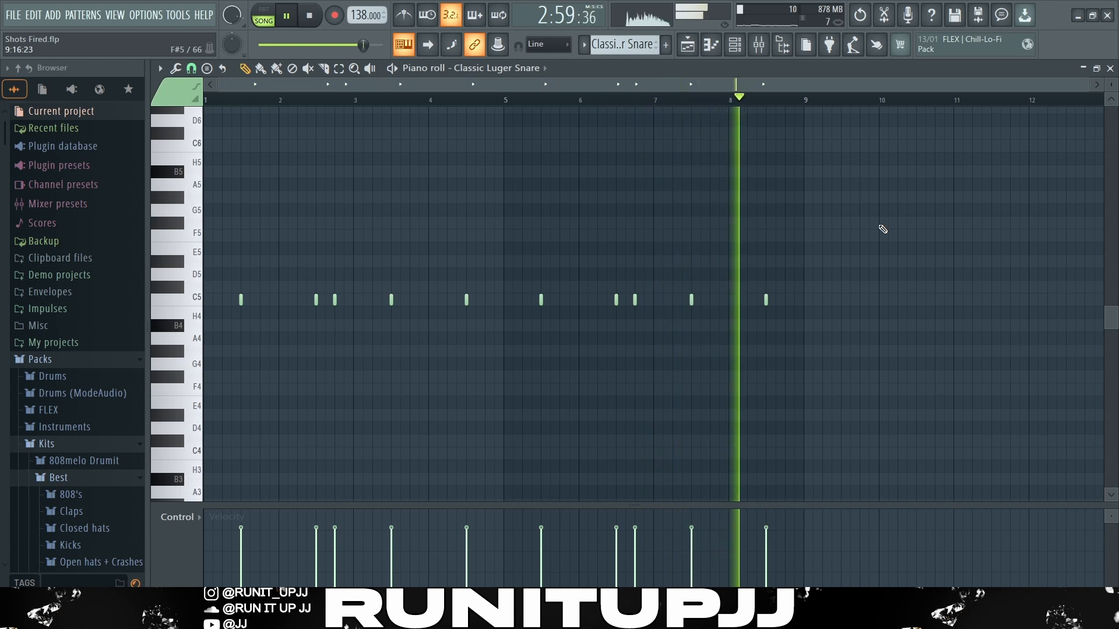
key(space)
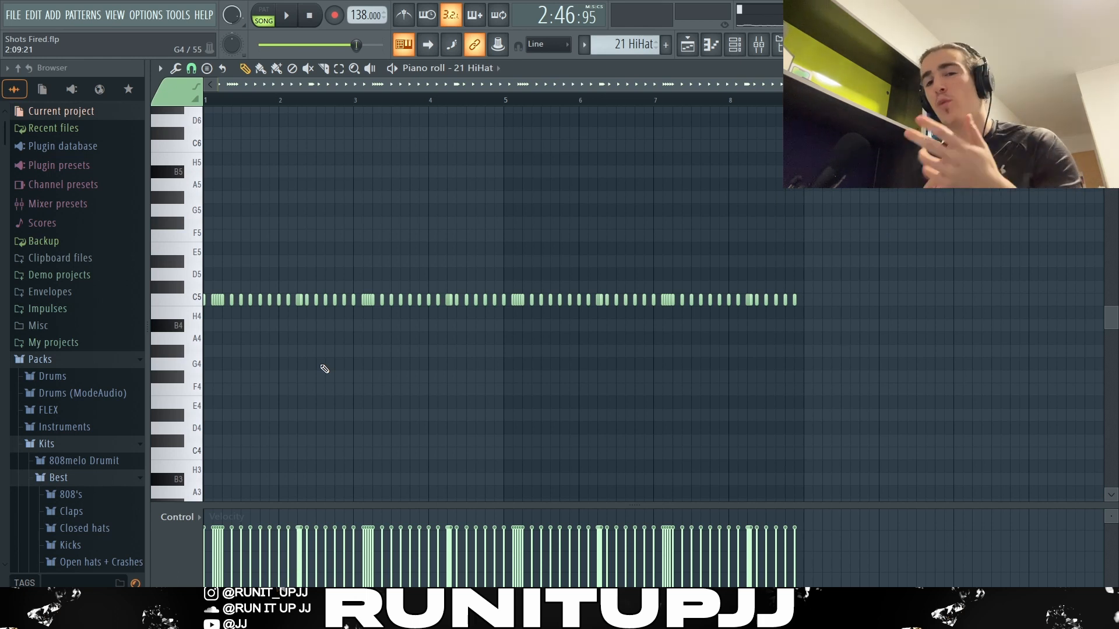
Step: Set the 21 HiHat snap to 1/2 step, paint five trial C#5 notes above the first roll in bar 1, and remove them
ctrl+scroll(487, 235, up, 4)
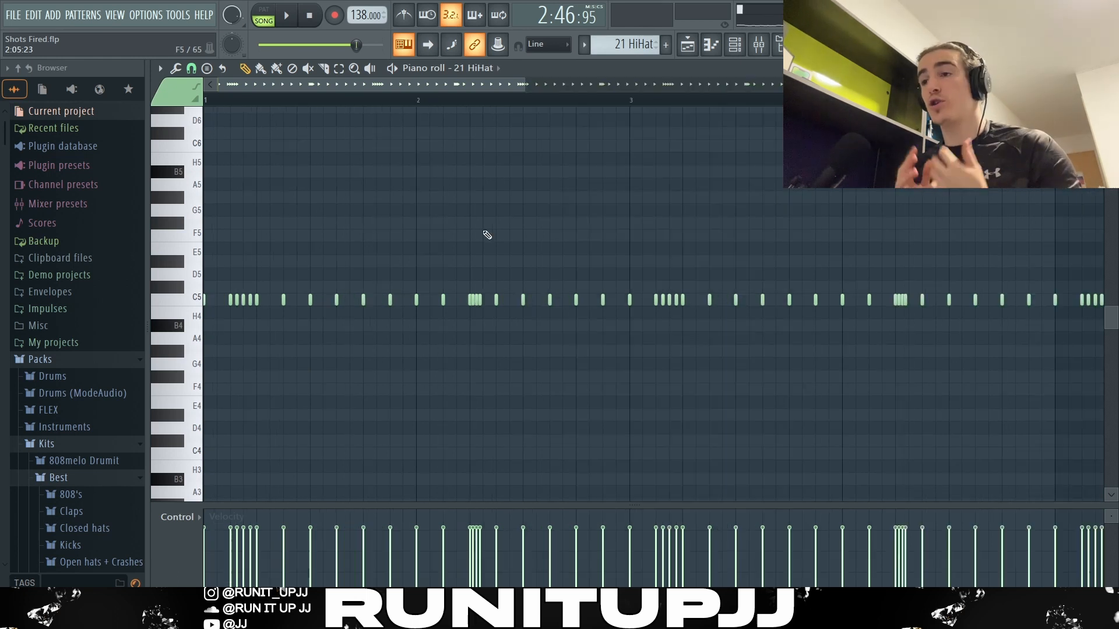
click(192, 68)
click(212, 184)
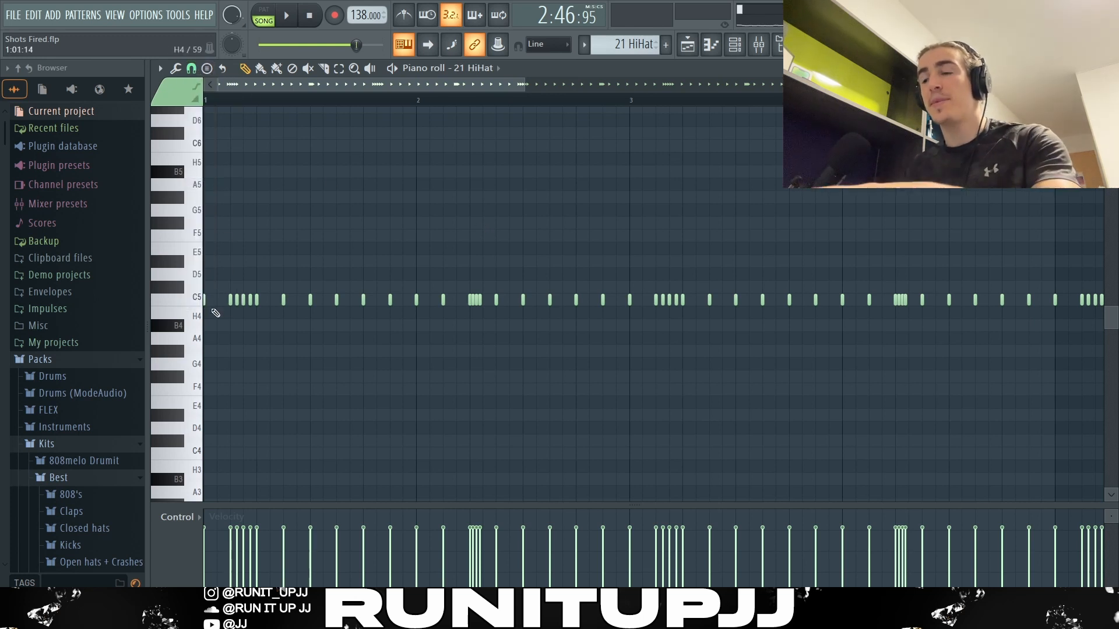
ctrl+scroll(277, 300, up, 6)
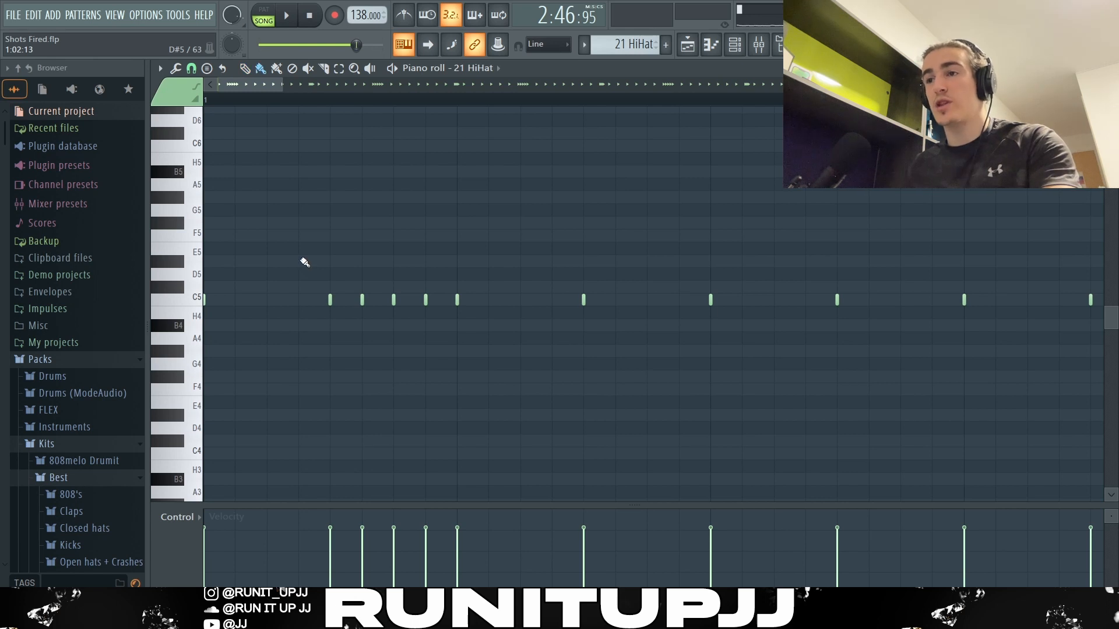
click(331, 285)
right_click(344, 286)
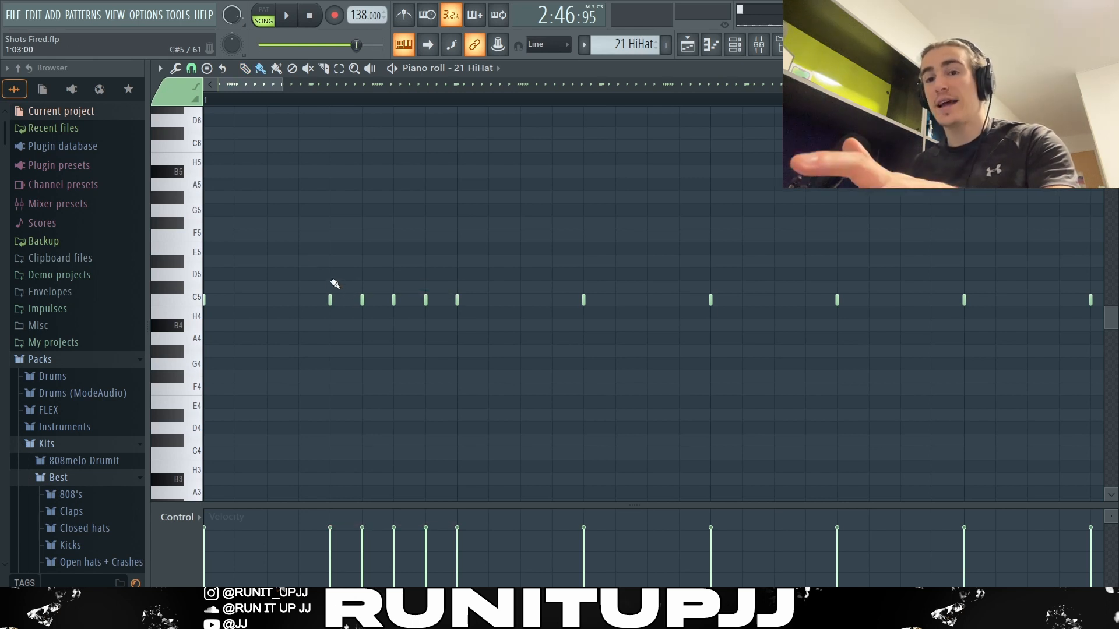
click(334, 284)
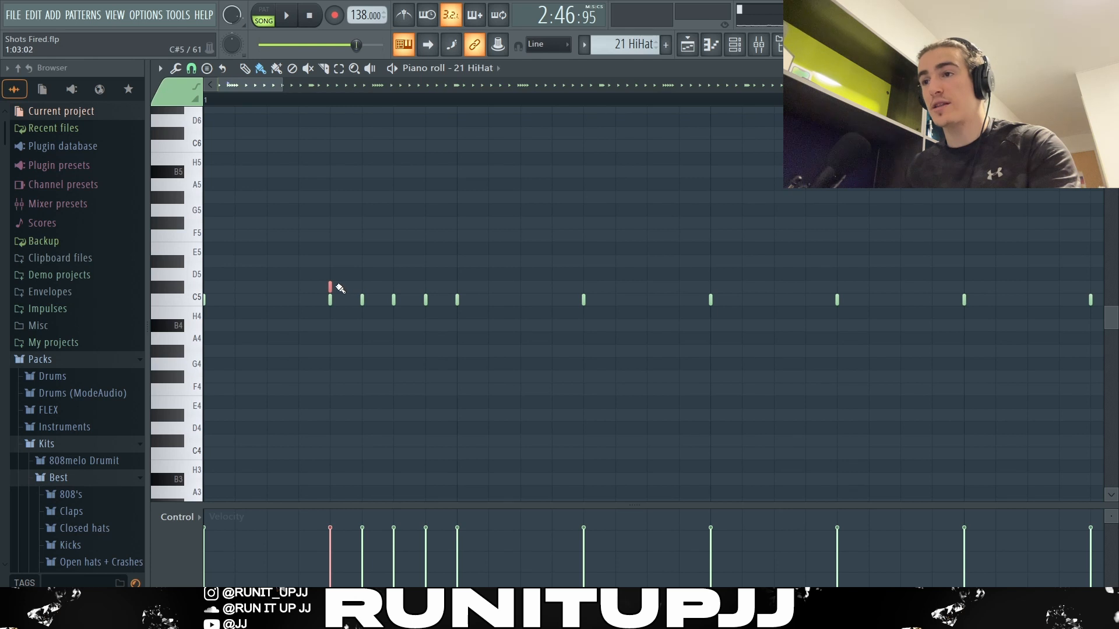
drag(340, 288, 456, 287)
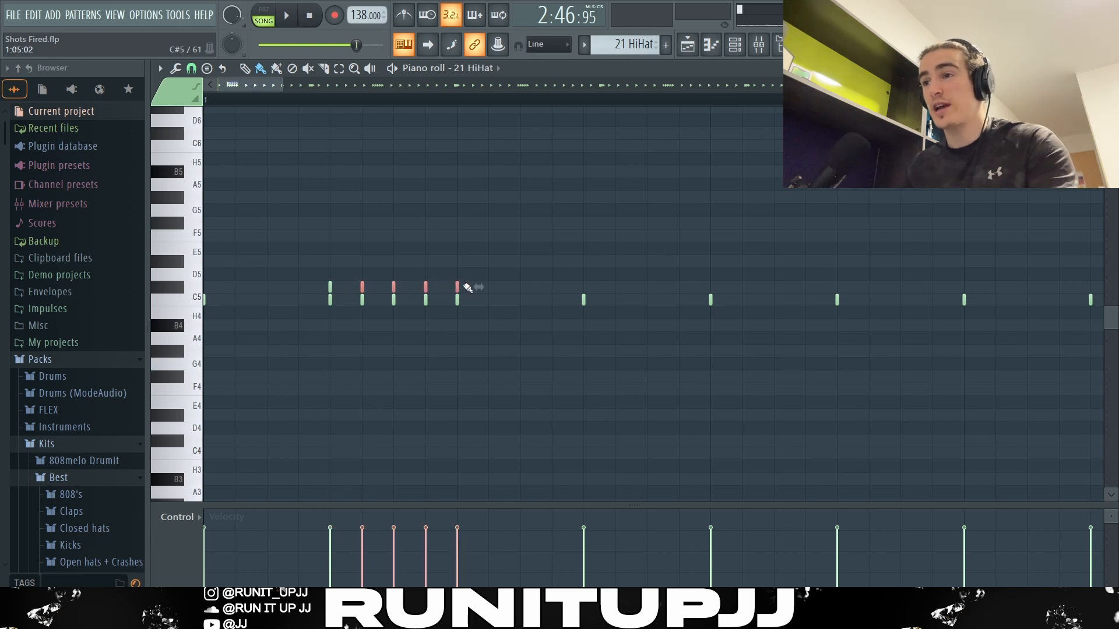
right_click(458, 287)
Step: Set the snap to 1/4 step, try painting notes above the four-hit hi-hat roll in bar 2, and undo them
scroll(386, 278, down, 5)
scroll(402, 318, up, 6)
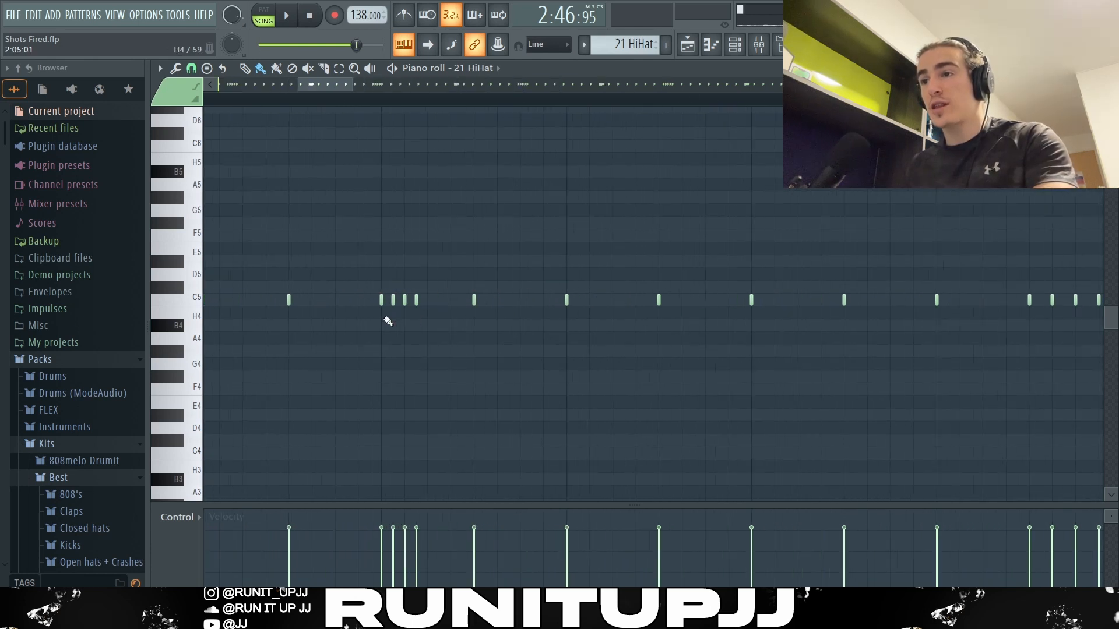
click(190, 71)
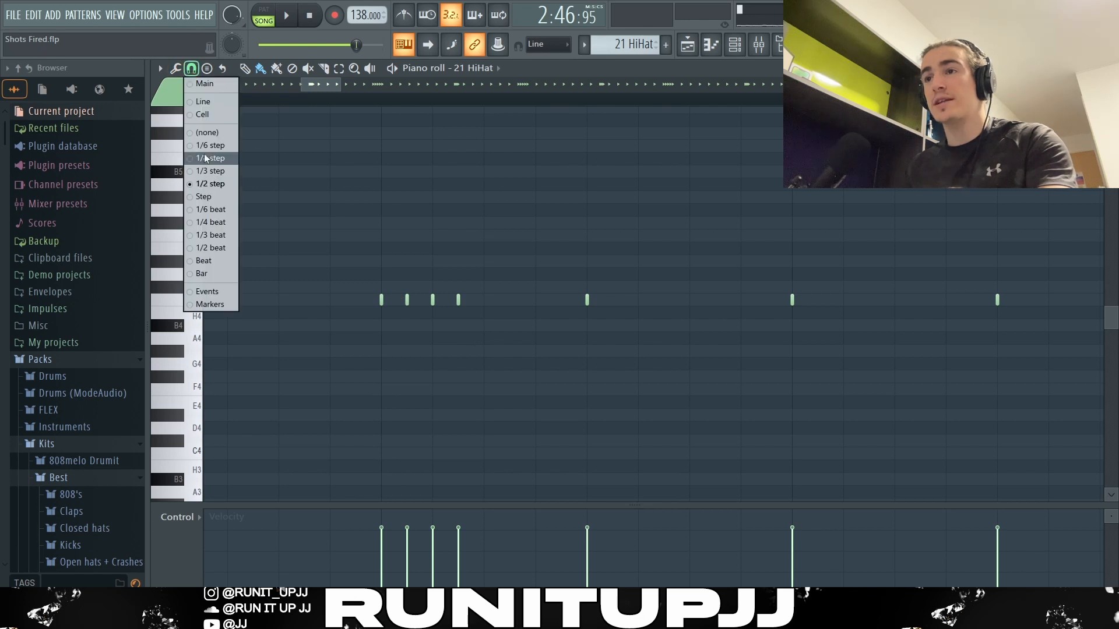
click(211, 159)
drag(384, 289, 470, 285)
key(ctrl+z)
Step: Highlight bars 1 and 2 as the repeating section of the 21 HiHat pattern, and play the pattern through bar 8
scroll(472, 286, down, 5)
scroll(469, 290, down, 4)
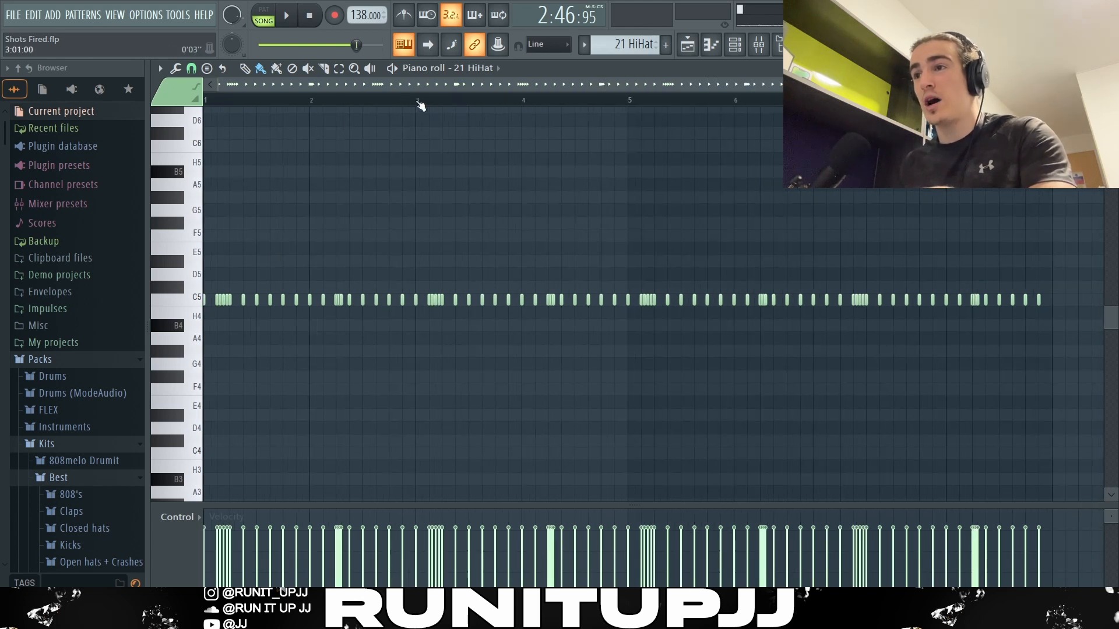
drag(418, 103, 205, 103)
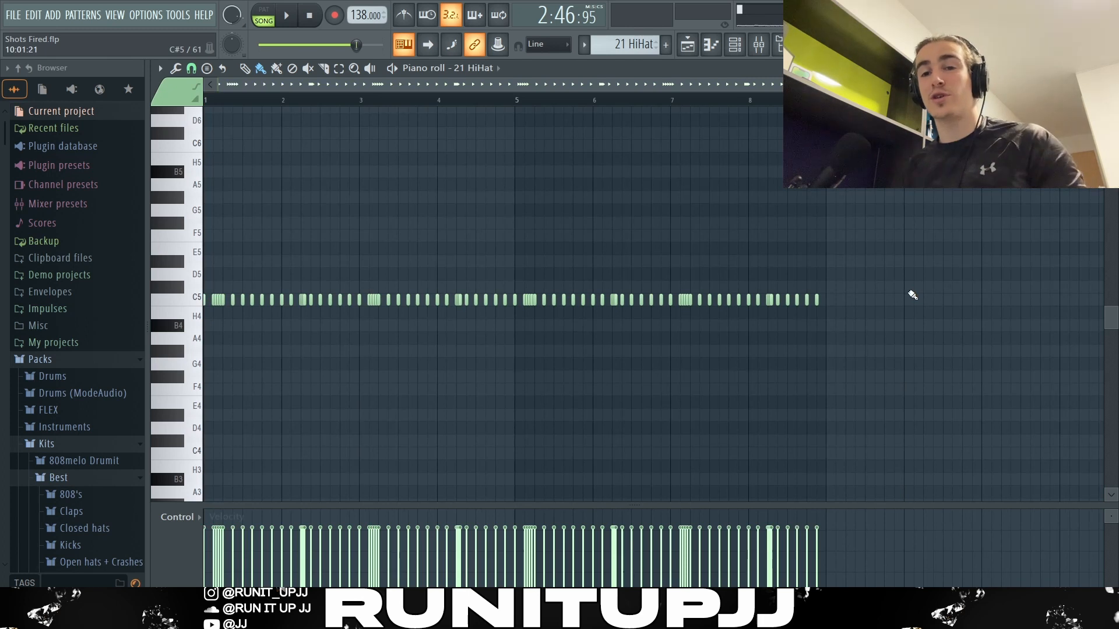
key(space)
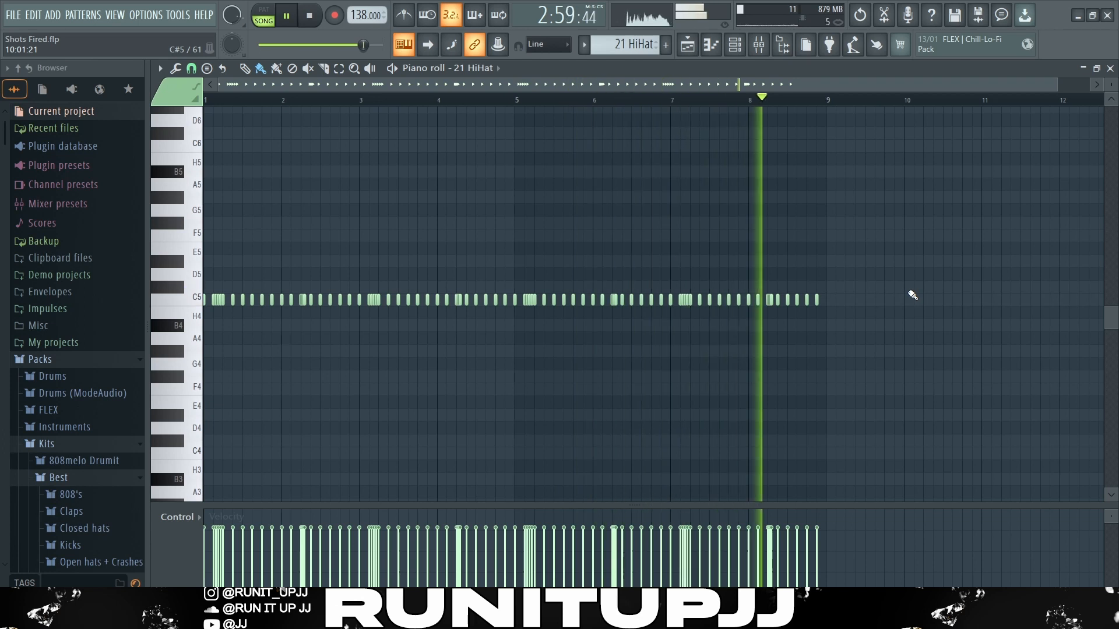
key(space)
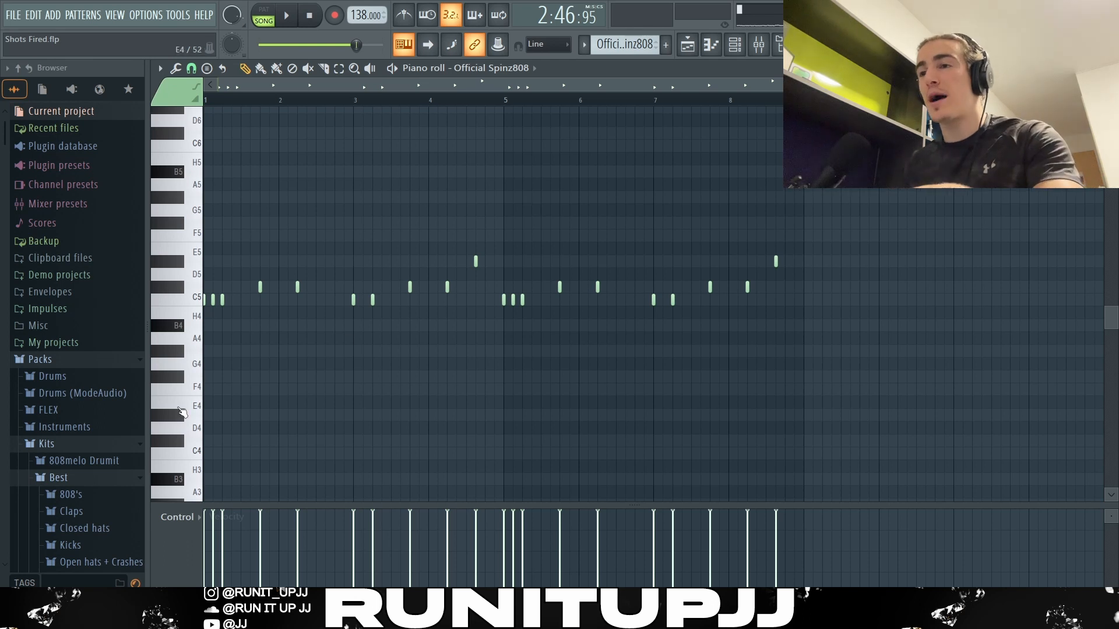
Step: Examine the Official Spinz808 notes by highlighting the opening hits, the second half and the whole pattern, and play it
scroll(198, 402, up, 3)
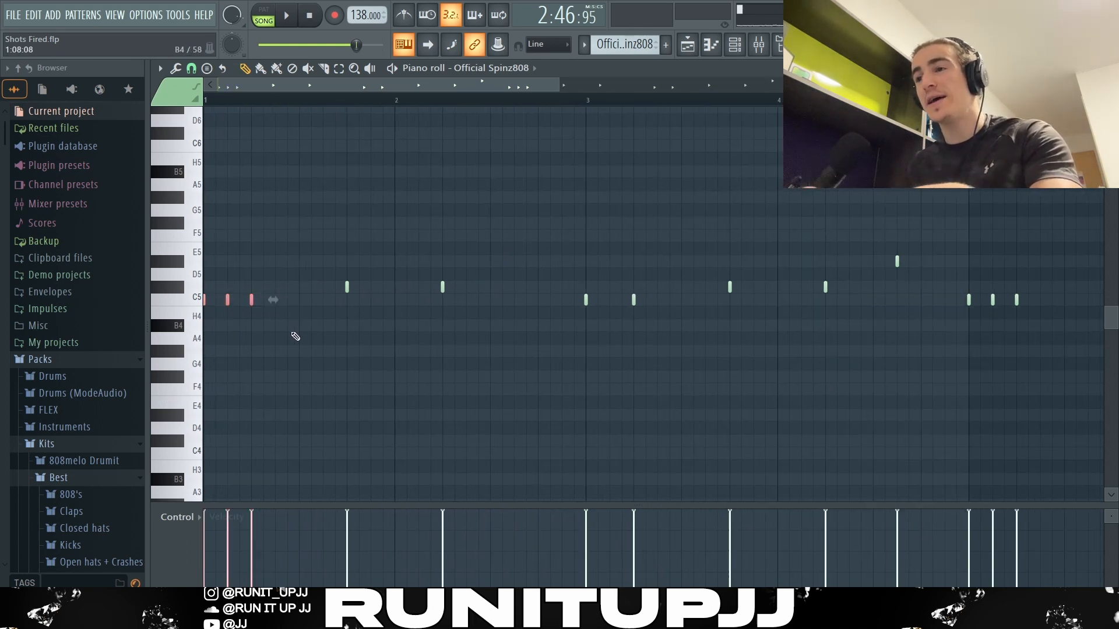
scroll(296, 336, down, 3)
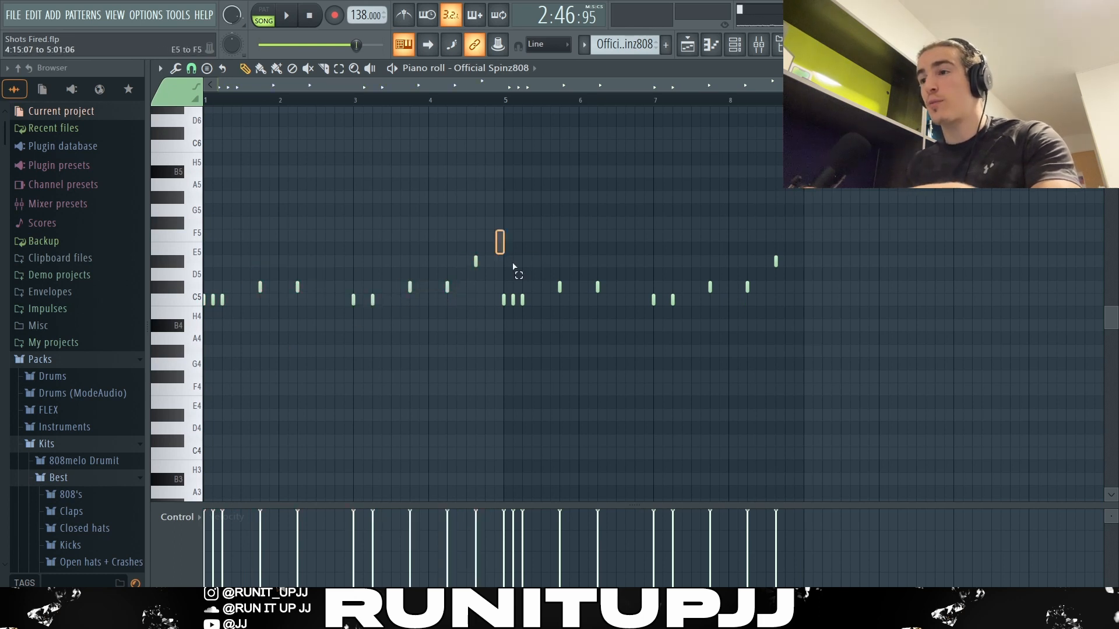
drag(513, 267, 850, 344)
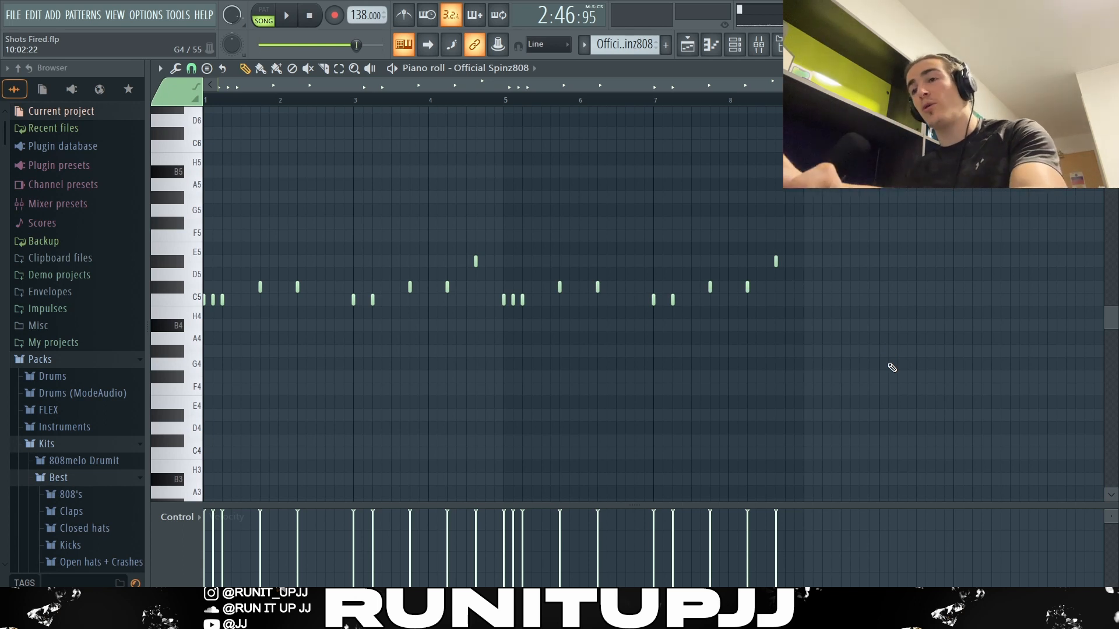
key(ctrl+a)
scroll(889, 370, down, 2)
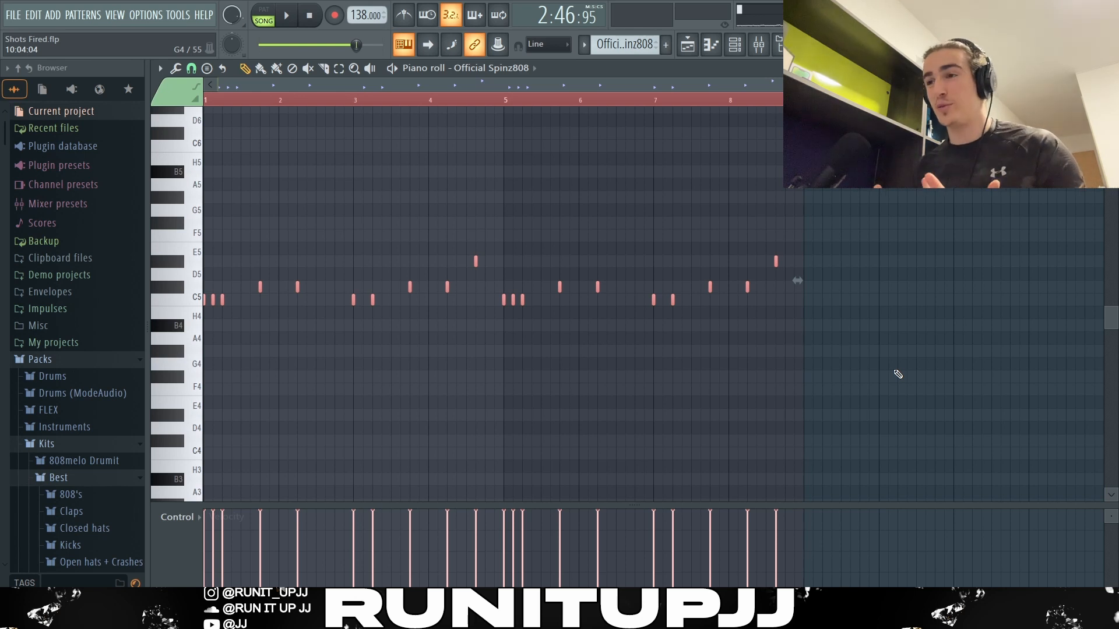
key(ctrl+d)
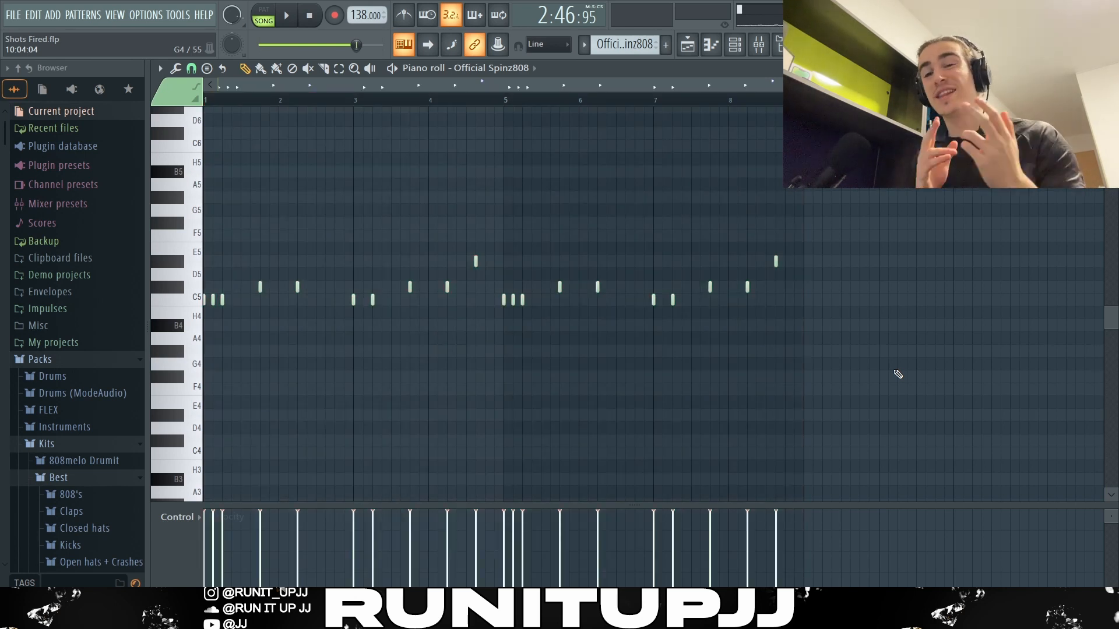
key(space)
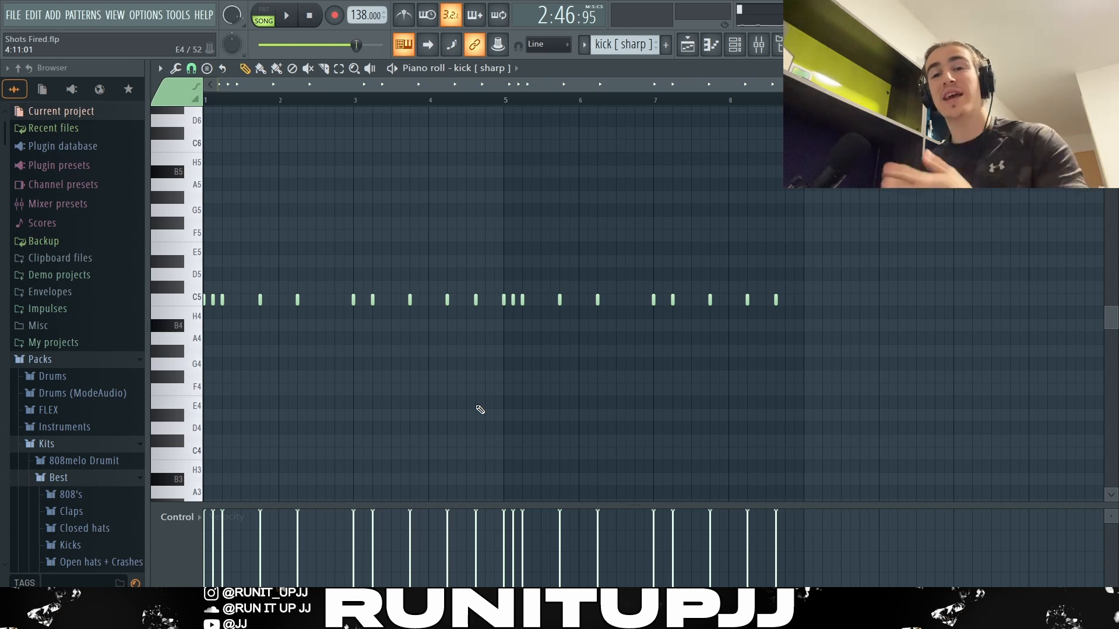
Step: Play the kick [ sharp ] pattern, and highlight the first four bars of the Crash - Crash (2) pattern
key(space)
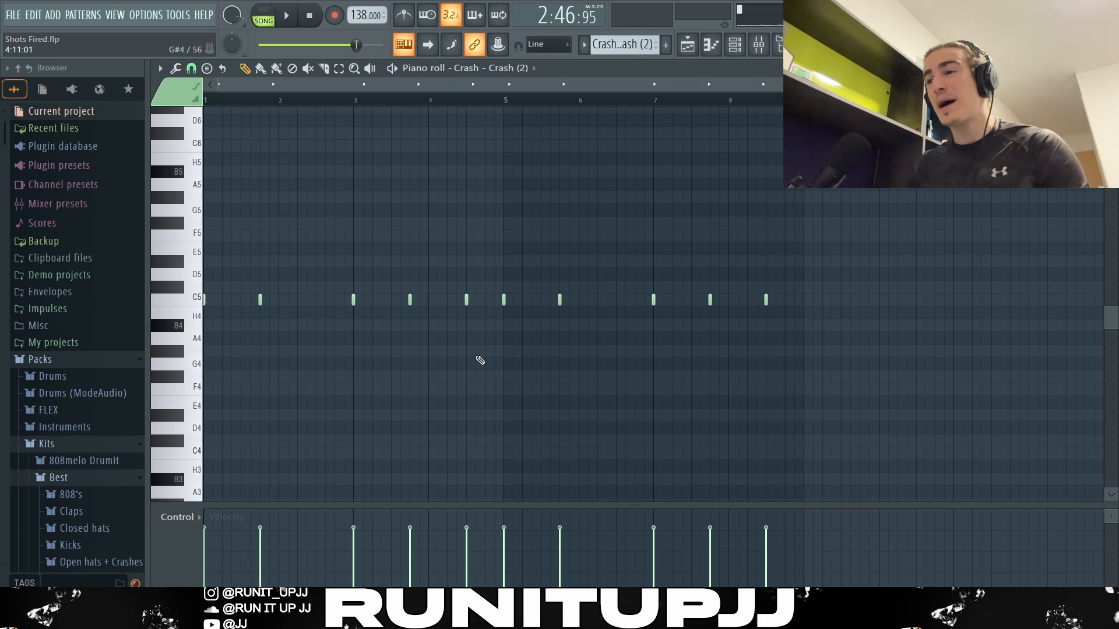
drag(205, 101, 506, 106)
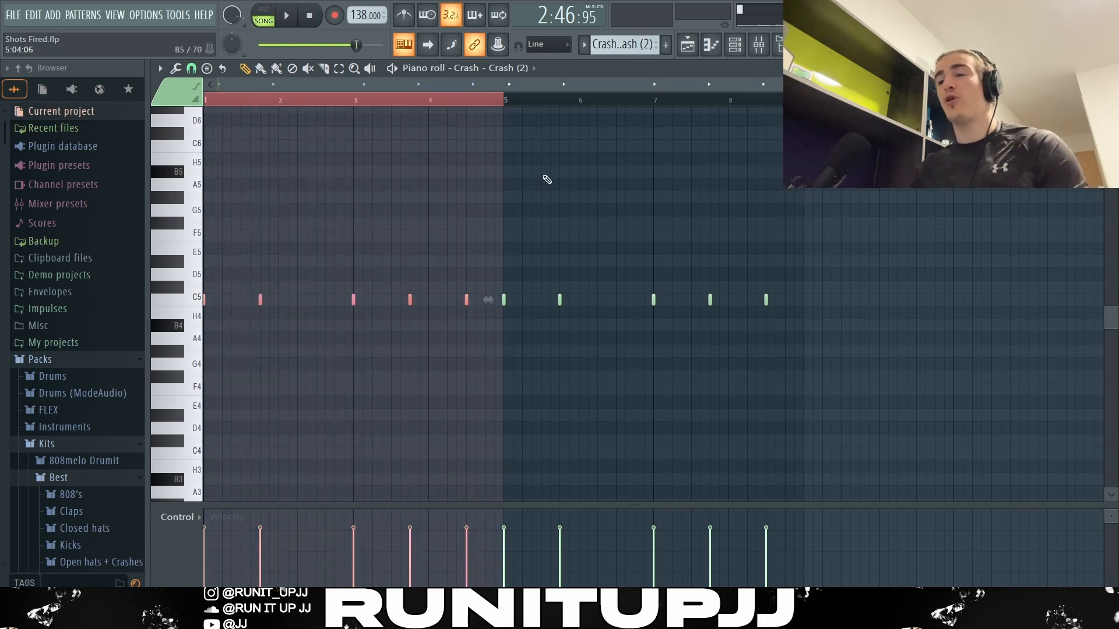
key(ctrl+d)
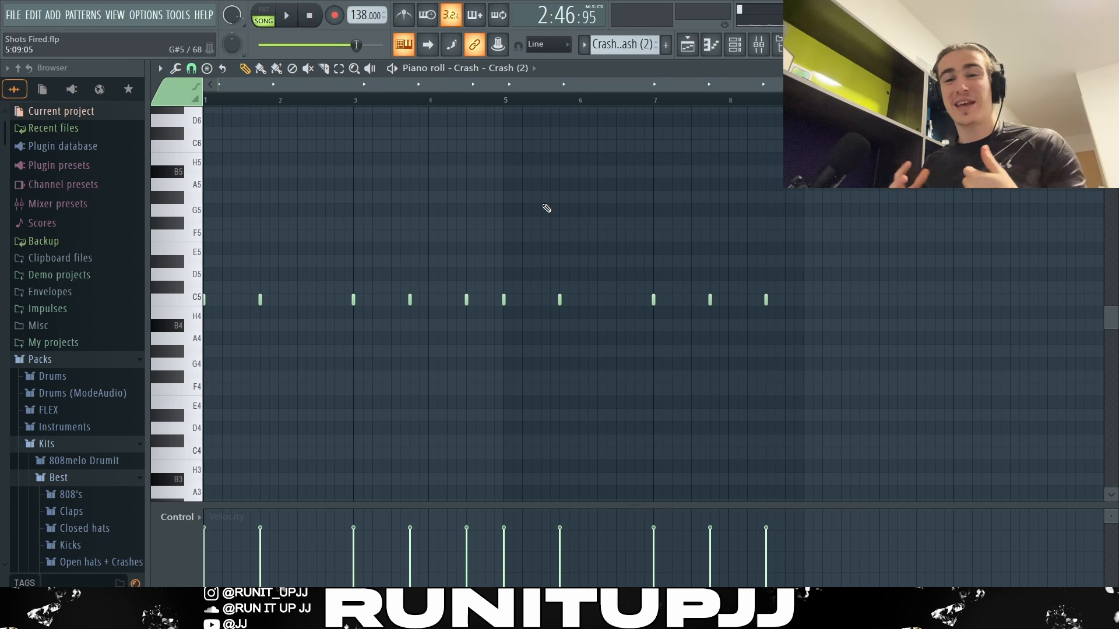
Step: Return to the playlist arrangement and play the melody and drum tracks together from bar 97
key(F5)
key(space)
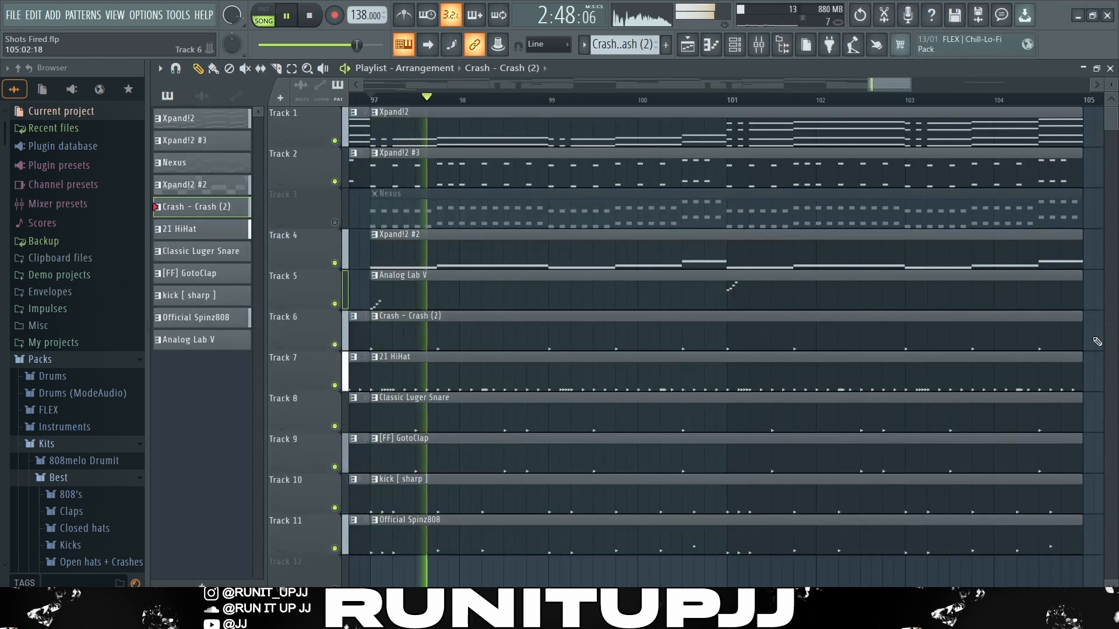